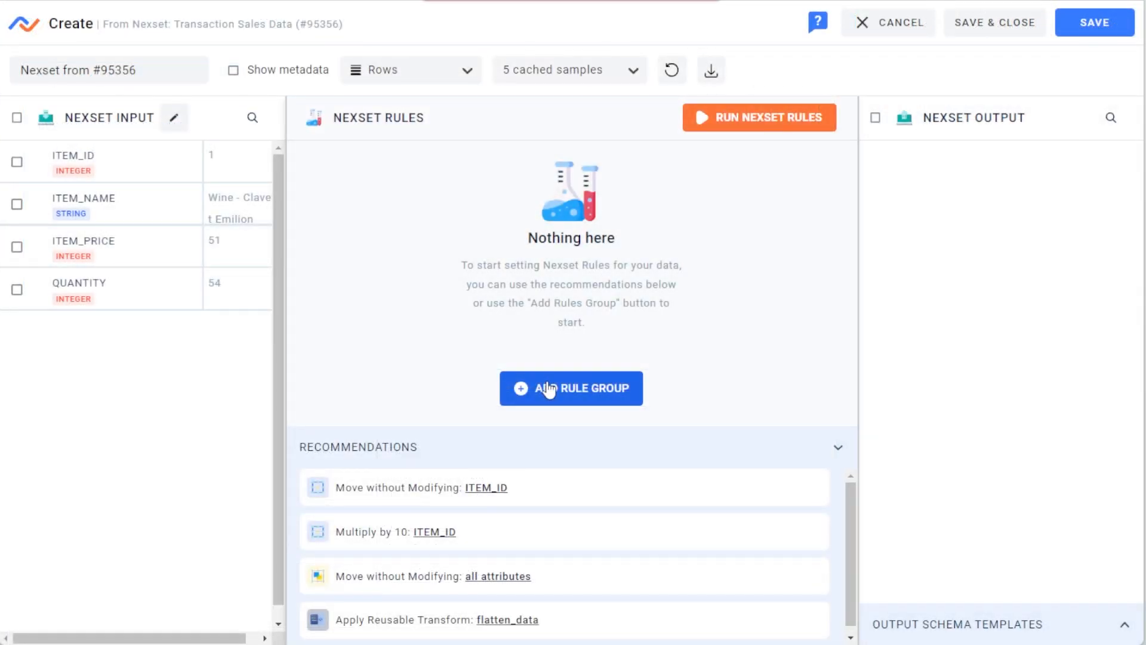
# - View the available rule group types and the input sample records, and discard the unsaved new Nexset
pyautogui.click(545, 387)
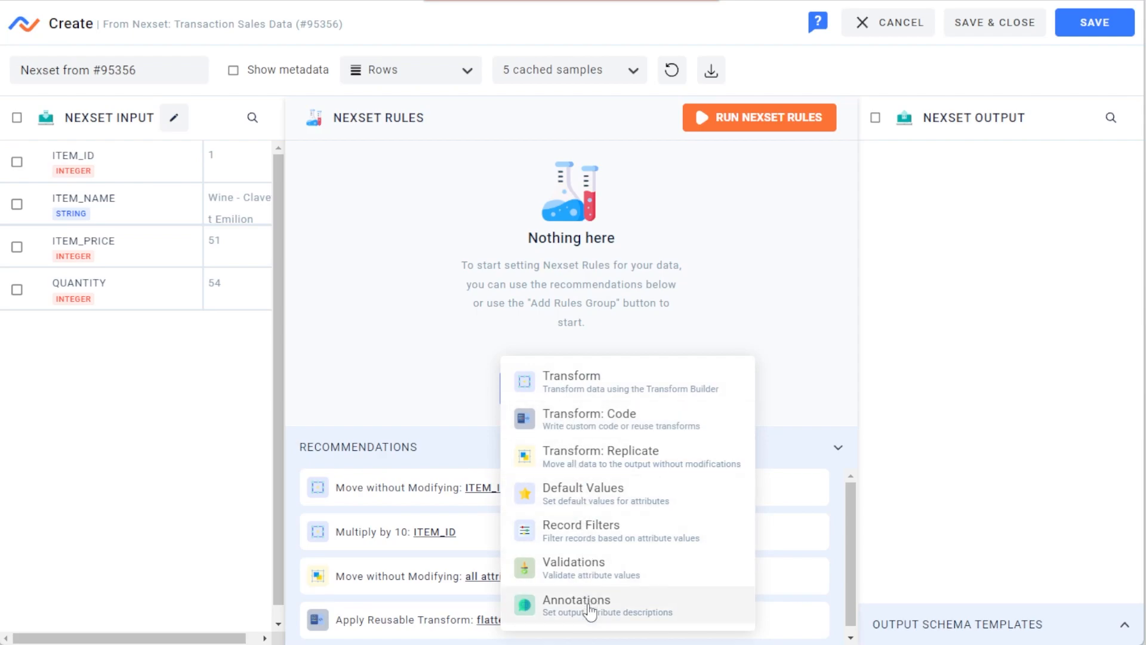
pyautogui.click(506, 310)
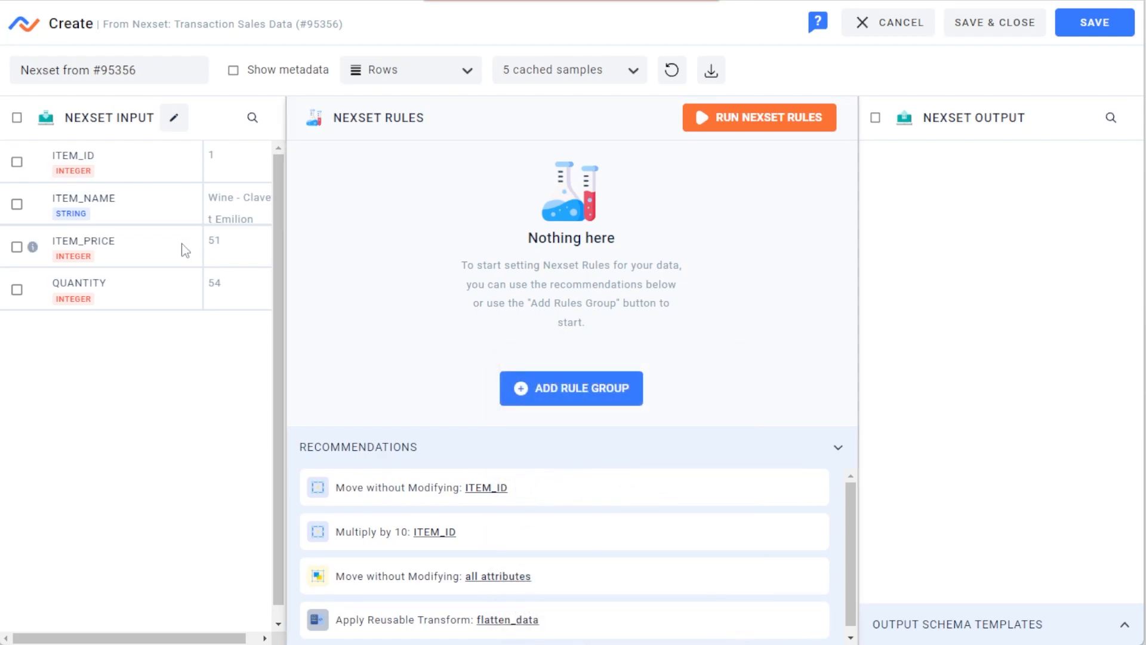
pyautogui.hscroll(5, 221, 245)
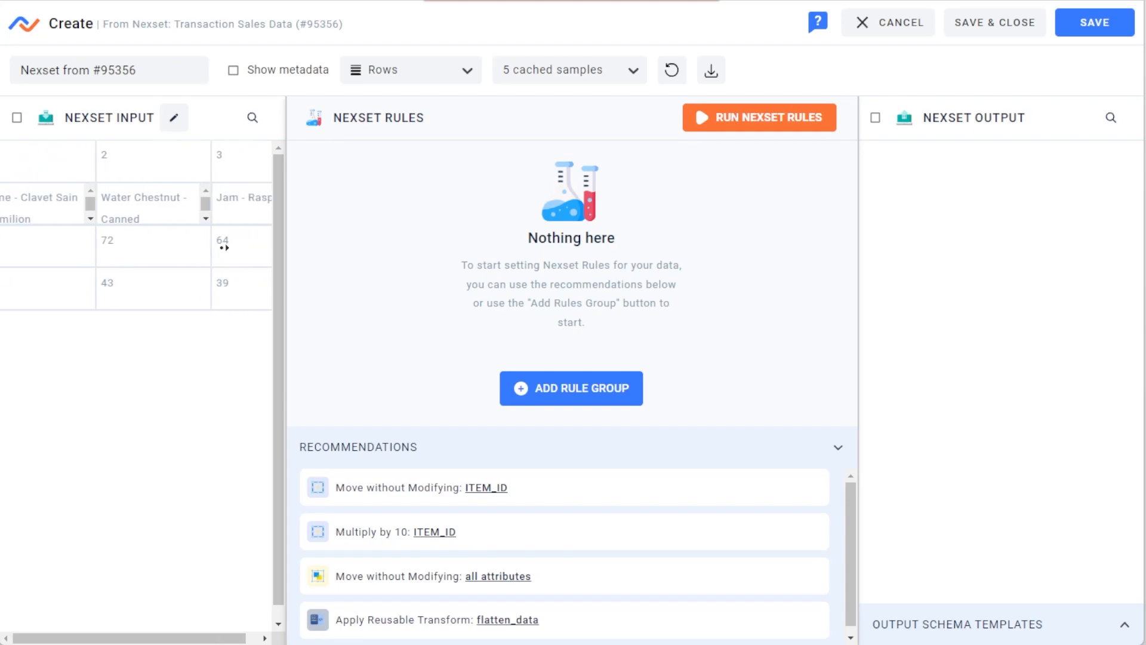
pyautogui.click(901, 27)
pyautogui.click(768, 387)
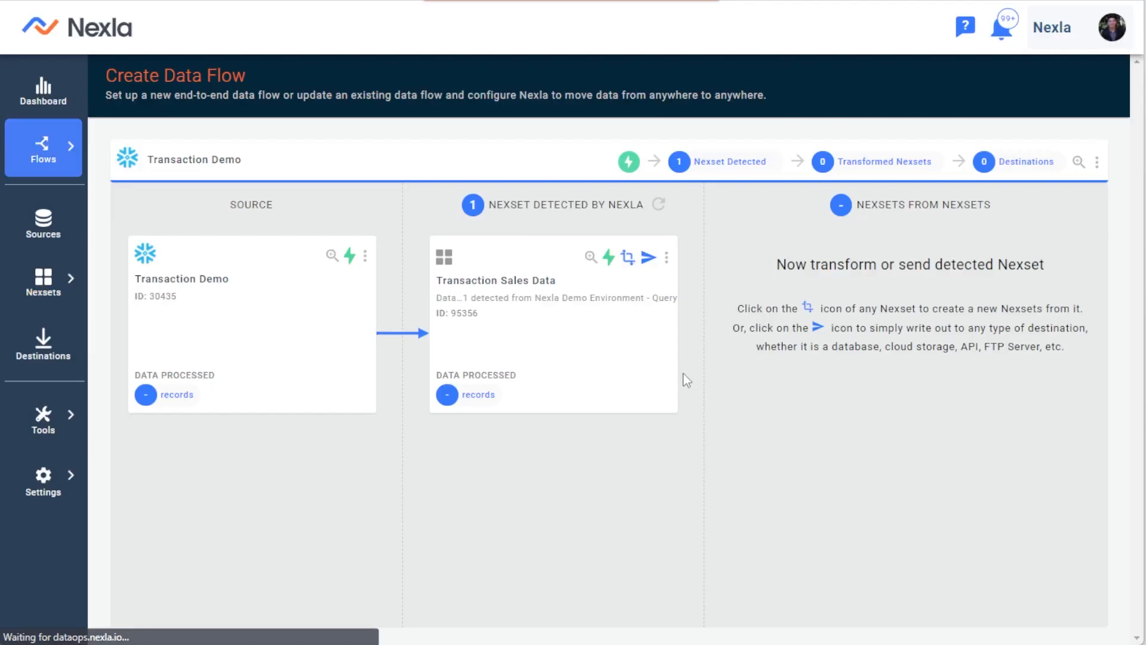
# - Open the Transaction Sales Data Nexset's details and show its Data Feed API request
pyautogui.click(590, 256)
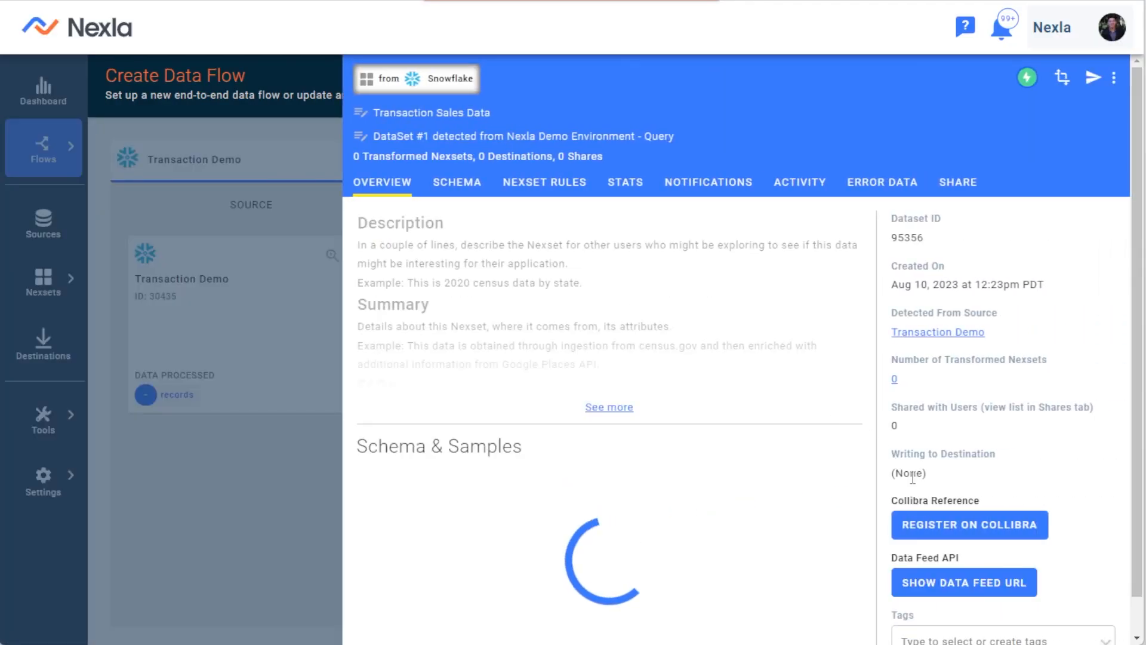
pyautogui.scroll(-1, 931, 513)
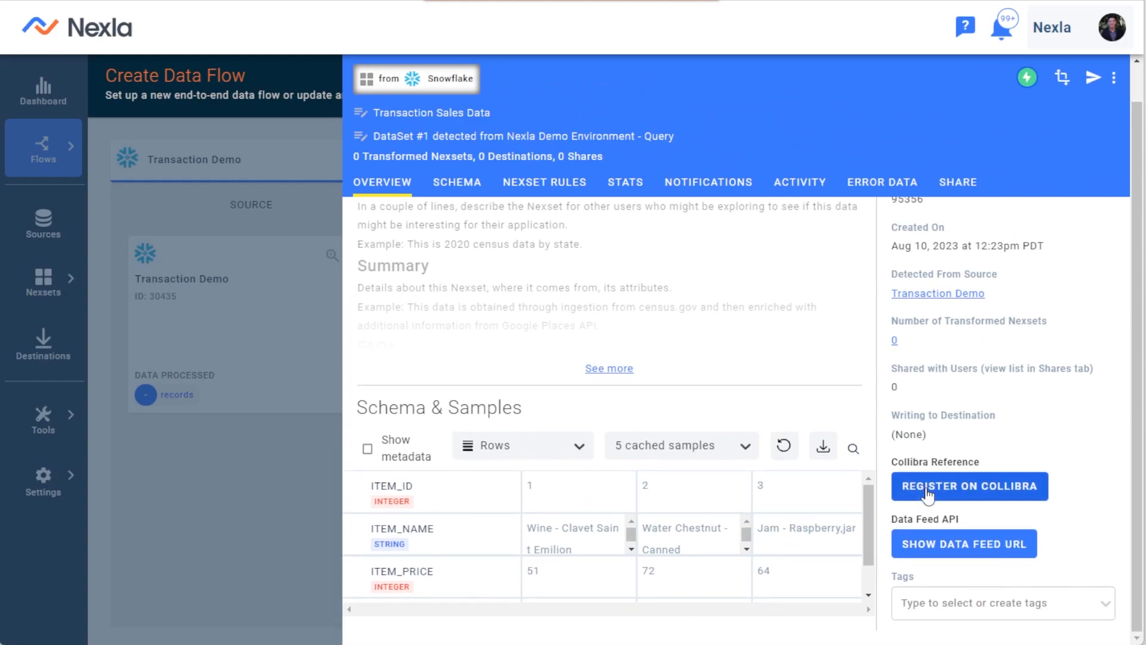
pyautogui.click(945, 550)
pyautogui.scroll(-2, 947, 550)
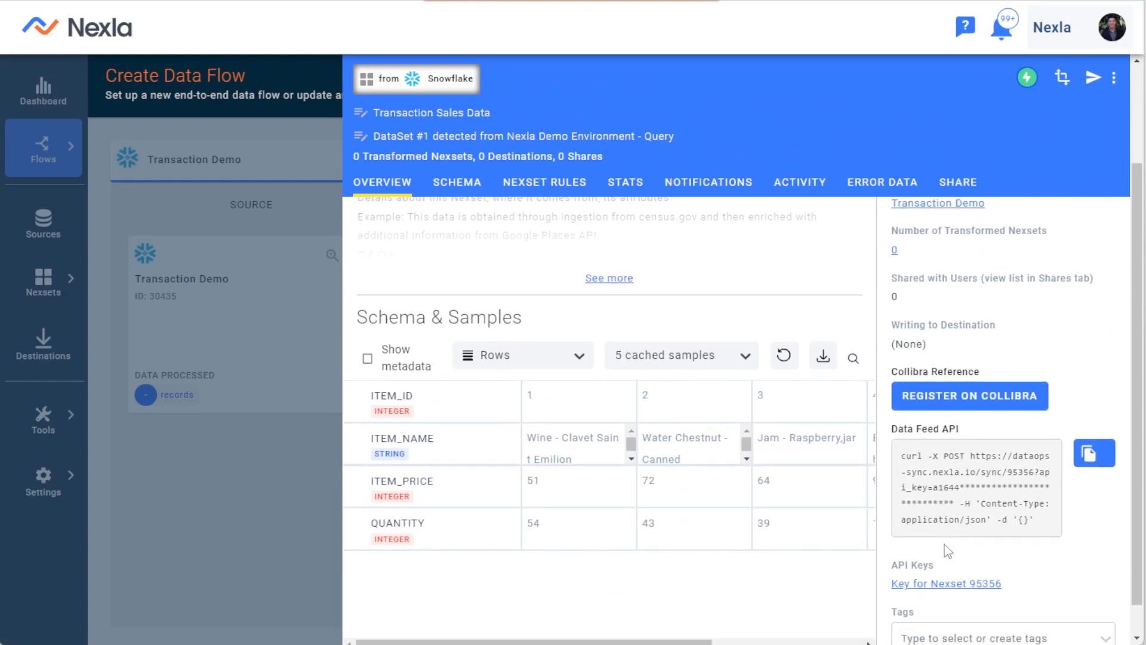
# - Copy the Data Feed API curl request of the Transaction Sales Data Nexset
pyautogui.scroll(-1, 944, 545)
pyautogui.moveTo(1042, 488); pyautogui.dragTo(904, 421)
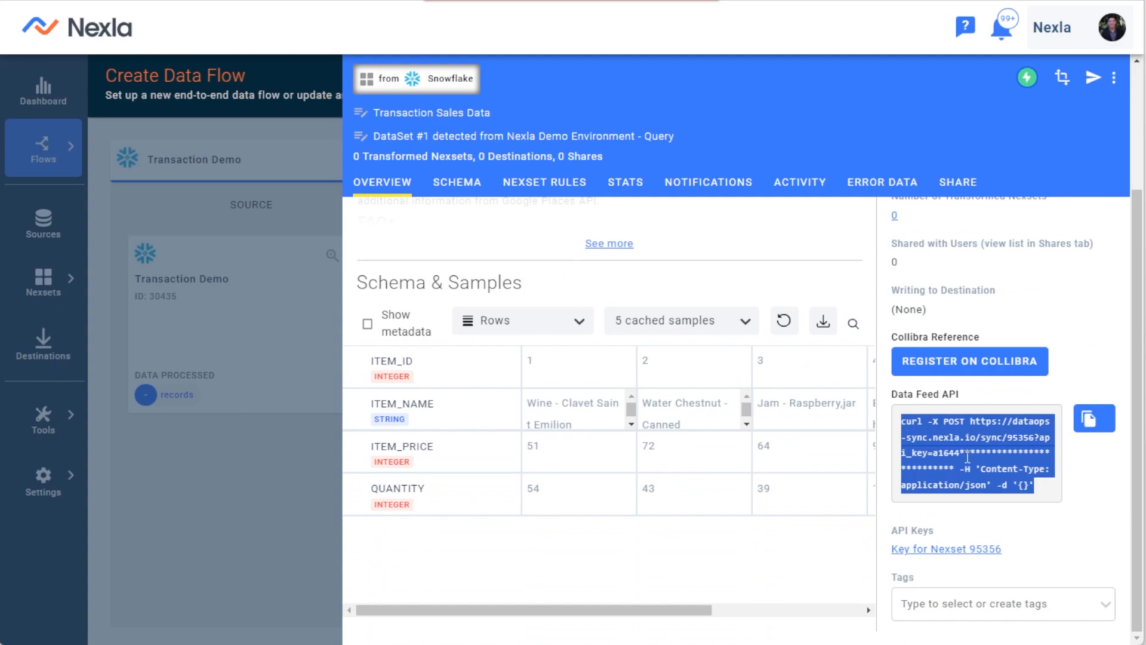
pyautogui.middleClick(607, 456)
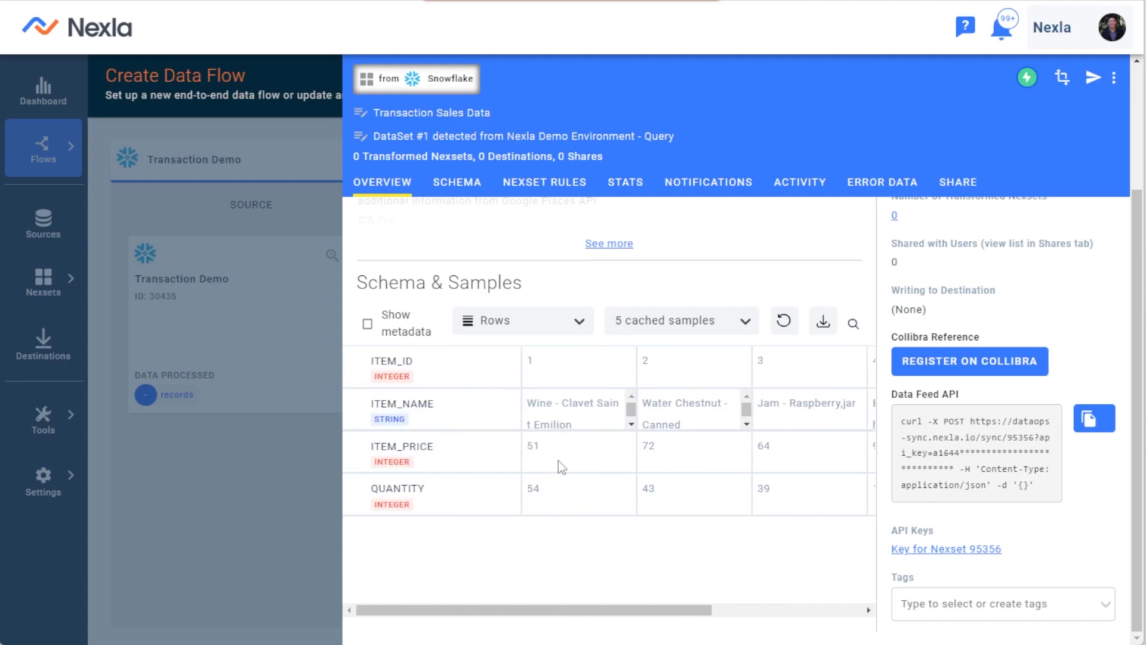
pyautogui.scroll(2, 1008, 483)
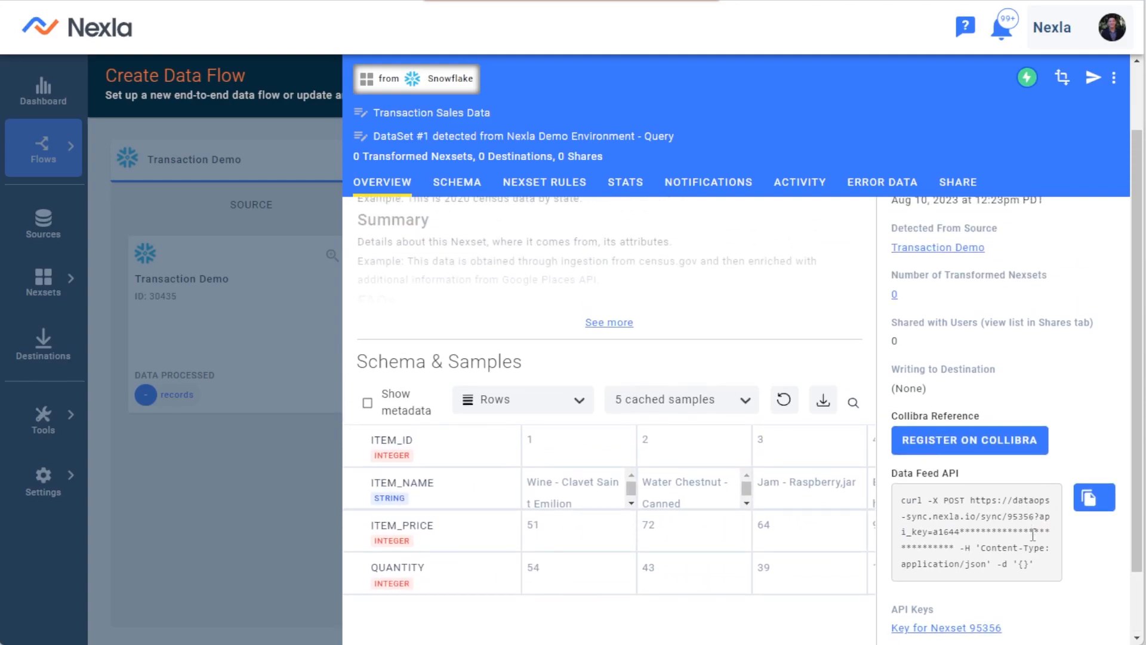
pyautogui.click(1088, 508)
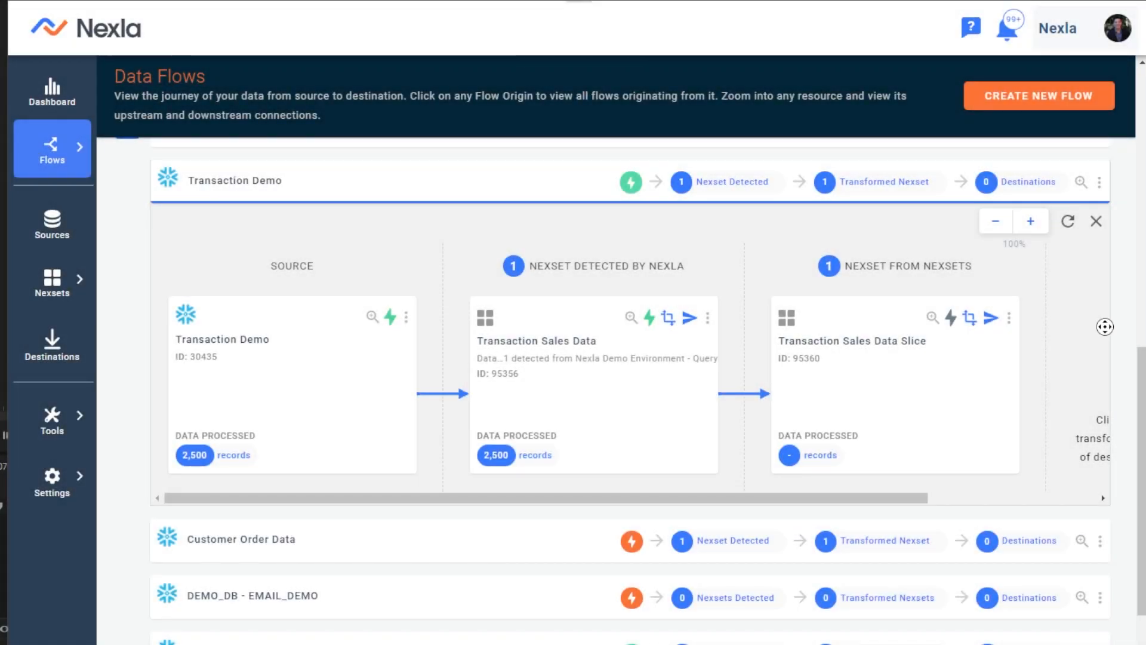
# - Review the overview, schema and samples of the Transaction Sales Data Slice Nexset, and close its details
pyautogui.scroll(-1, 1103, 358)
pyautogui.scroll(-1, 1082, 394)
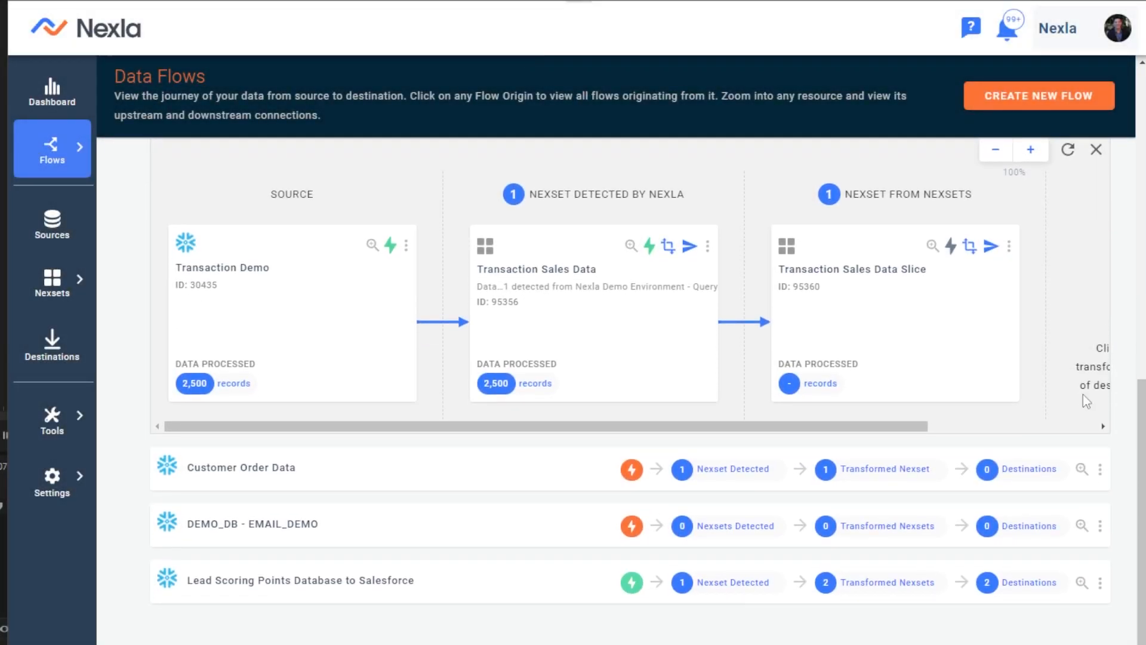
pyautogui.click(790, 568)
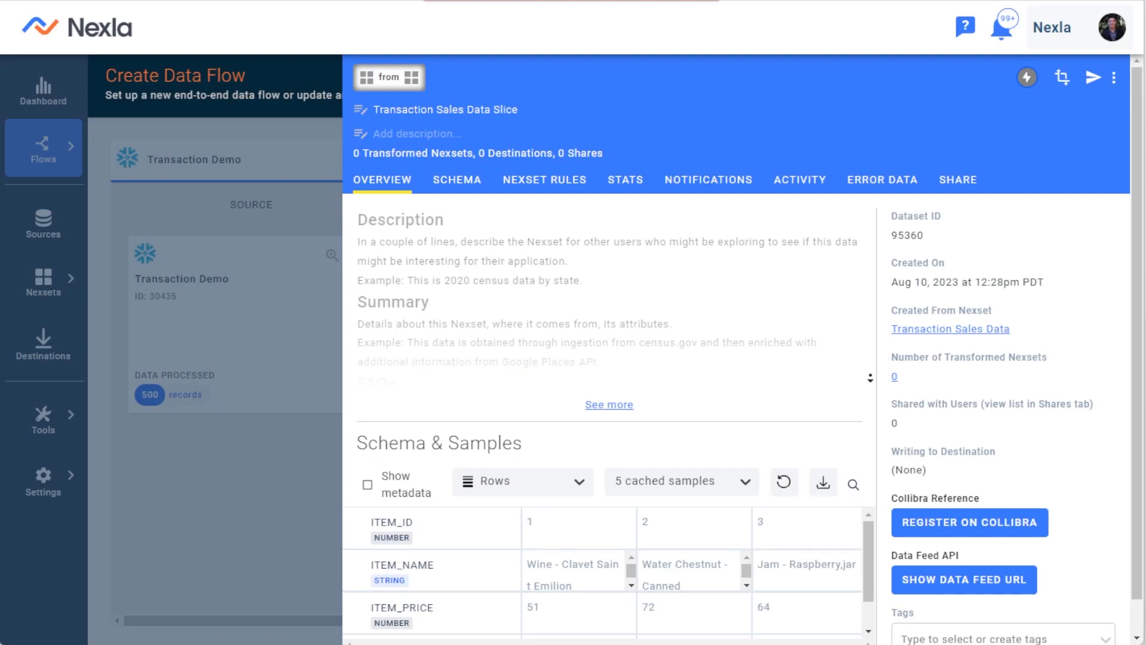
pyautogui.scroll(-1, 885, 361)
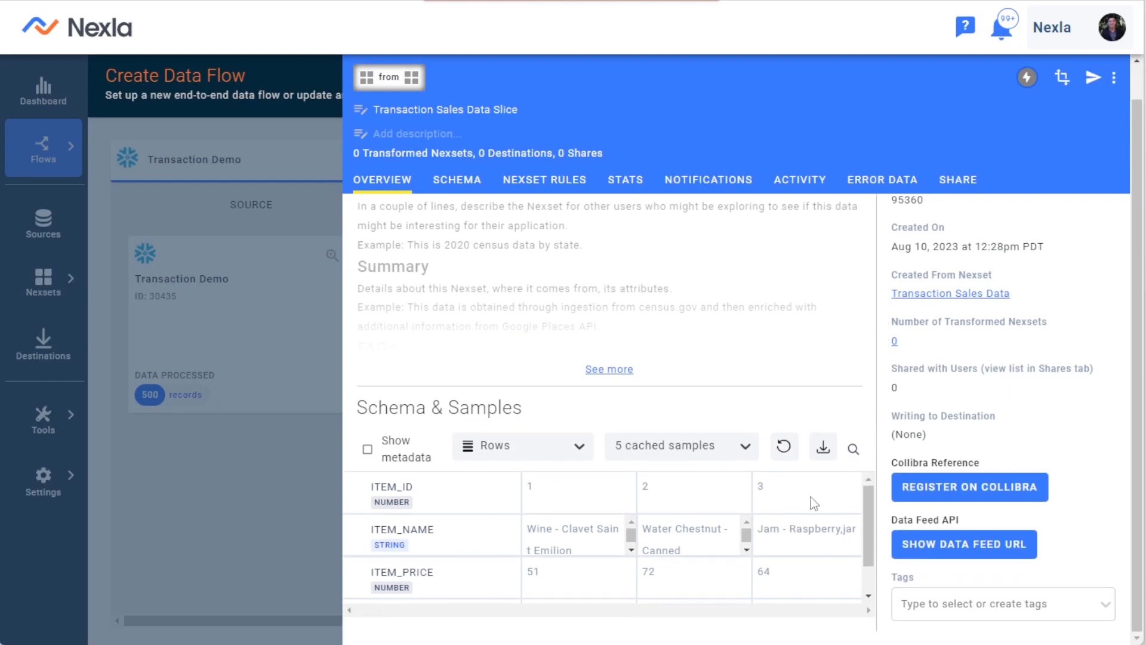
pyautogui.scroll(-1, 814, 505)
pyautogui.scroll(2, 692, 531)
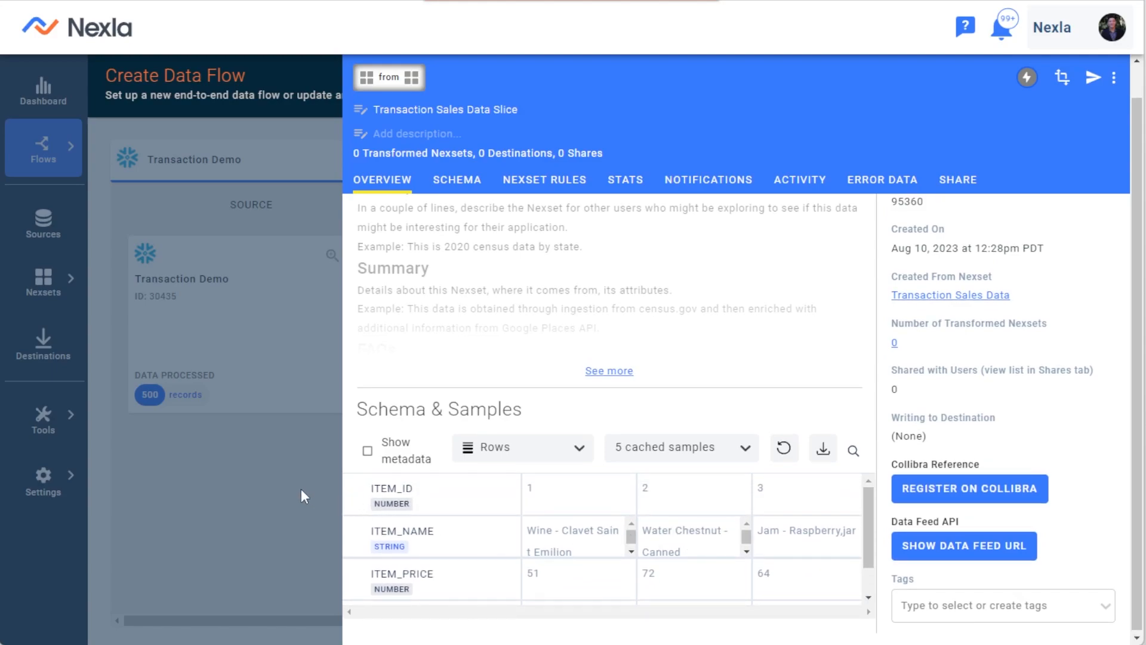
pyautogui.click(256, 484)
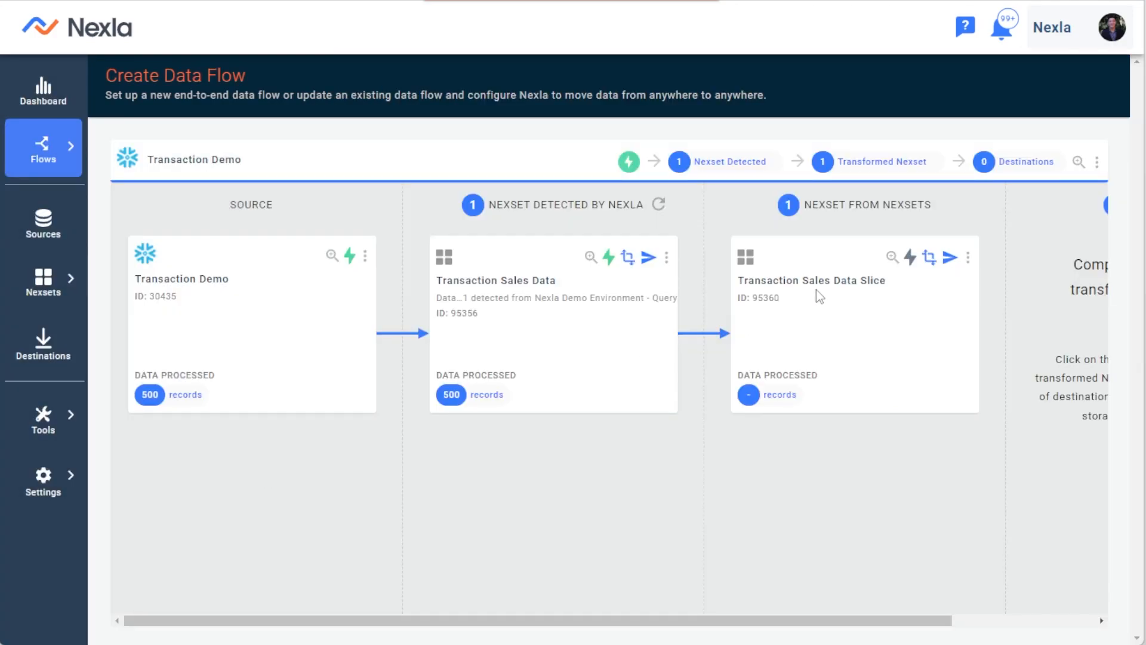
# - Edit the Transaction Sales Data Slice Nexset and rename the ITEM_ID rule's output attribute as itemid
pyautogui.click(967, 258)
pyautogui.click(930, 352)
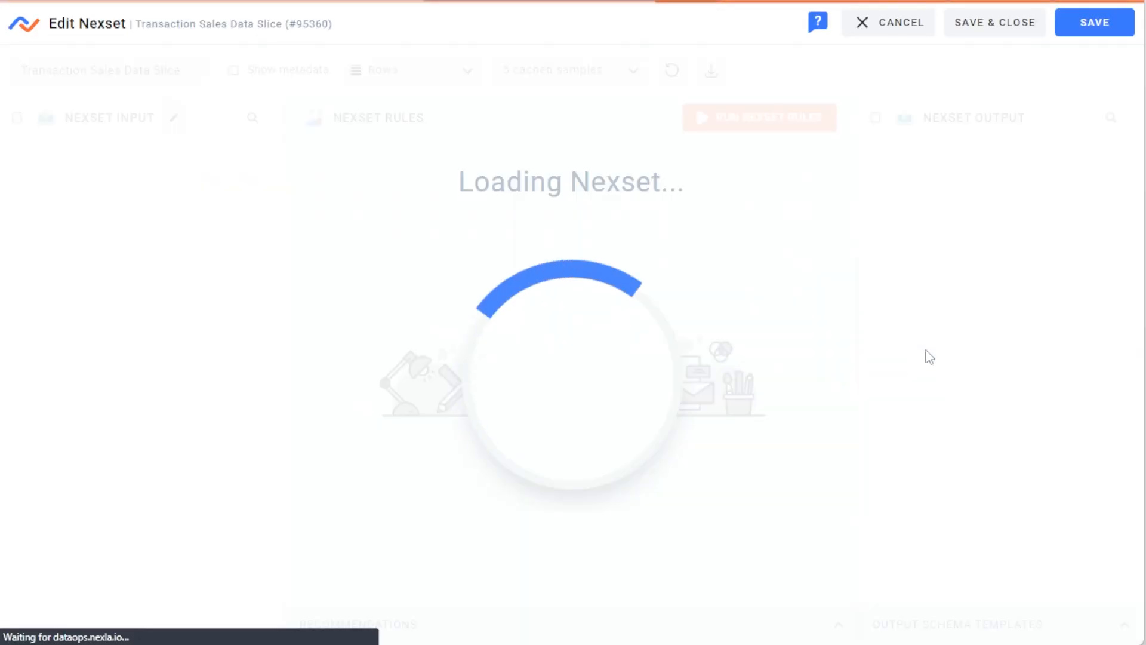
pyautogui.doubleClick(472, 227)
pyautogui.write('itemid')
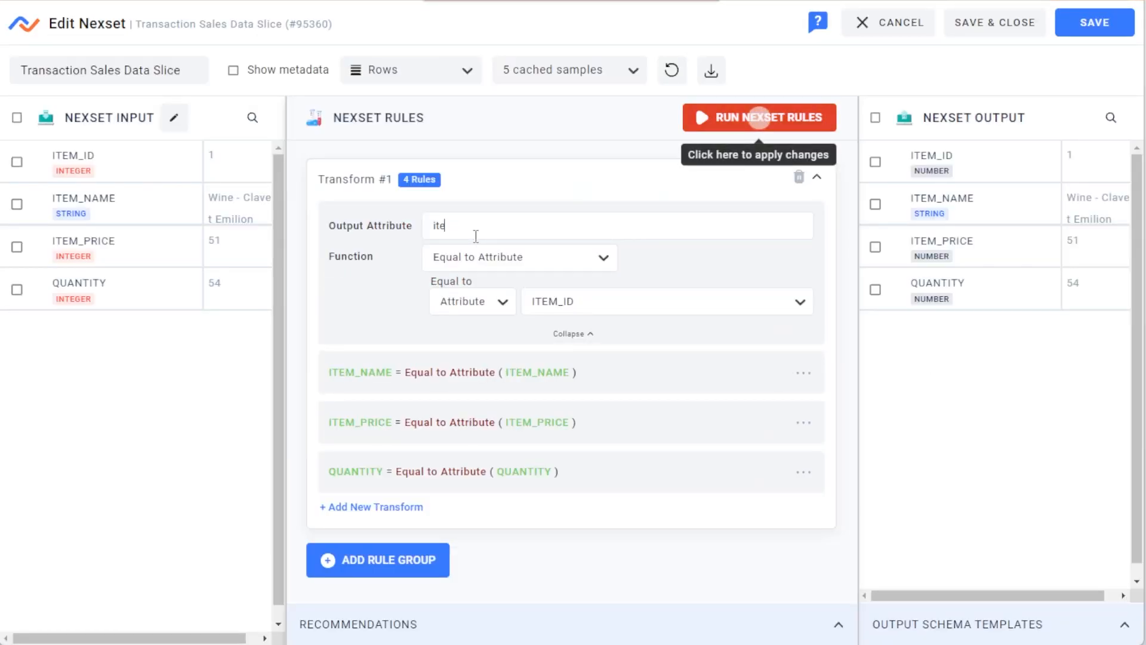
# - Rename the ITEM_NAME rule's output attribute as itemname
pyautogui.click(499, 358)
pyautogui.doubleClick(486, 273)
pyautogui.write('itemanm')
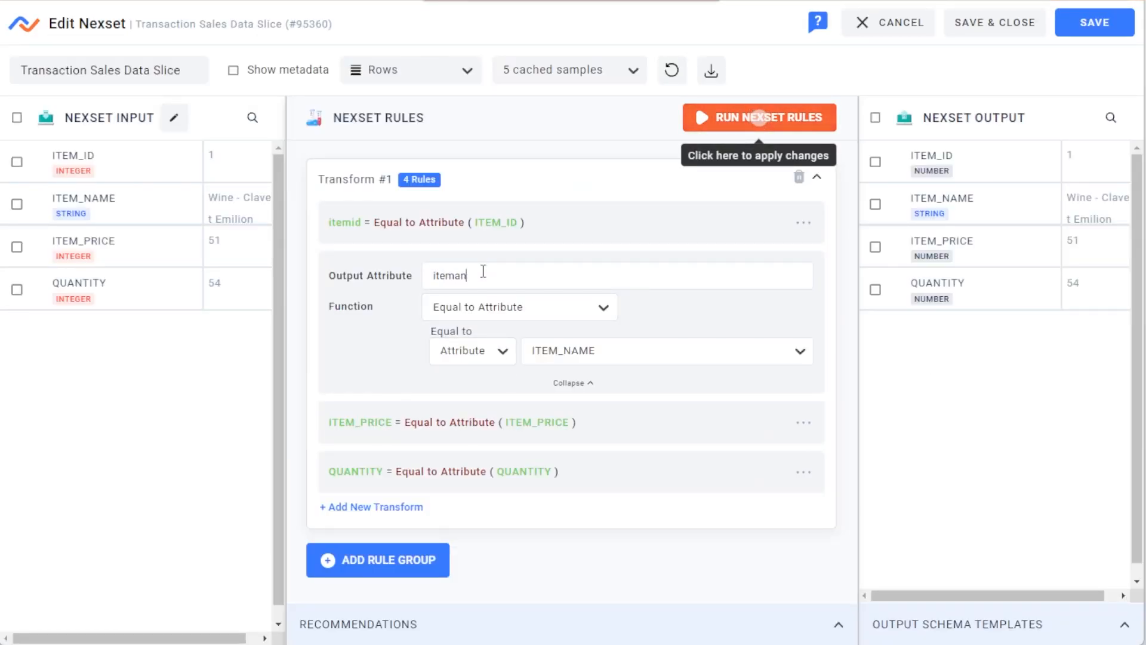
pyautogui.press('BackSpace')
pyautogui.press('BackSpace')
pyautogui.press('BackSpace')
pyautogui.press('BackSpace')
pyautogui.write('man')
pyautogui.press('BackSpace')
pyautogui.press('BackSpace')
pyautogui.write('name')
# - Rename the ITEM_PRICE rule's output attribute as itemprice
pyautogui.click(567, 419)
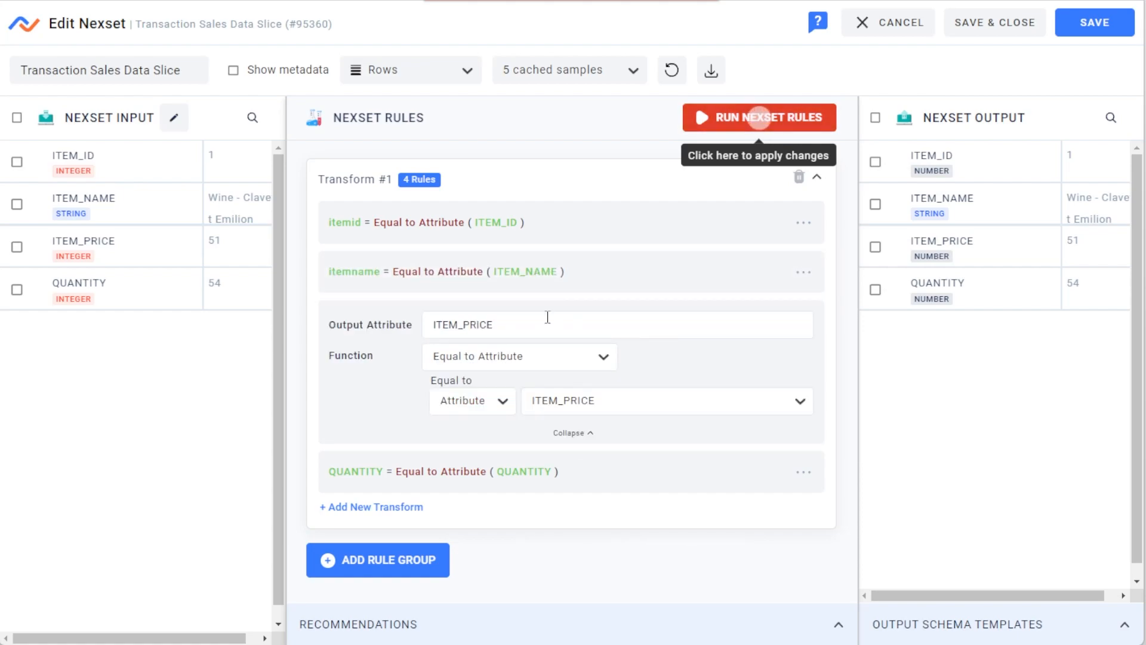
pyautogui.doubleClick(558, 317)
pyautogui.write('itemprice')
# - Rename the QUANTITY rule's output attribute as quantity, and save the Nexset with its rules applied
pyautogui.click(558, 475)
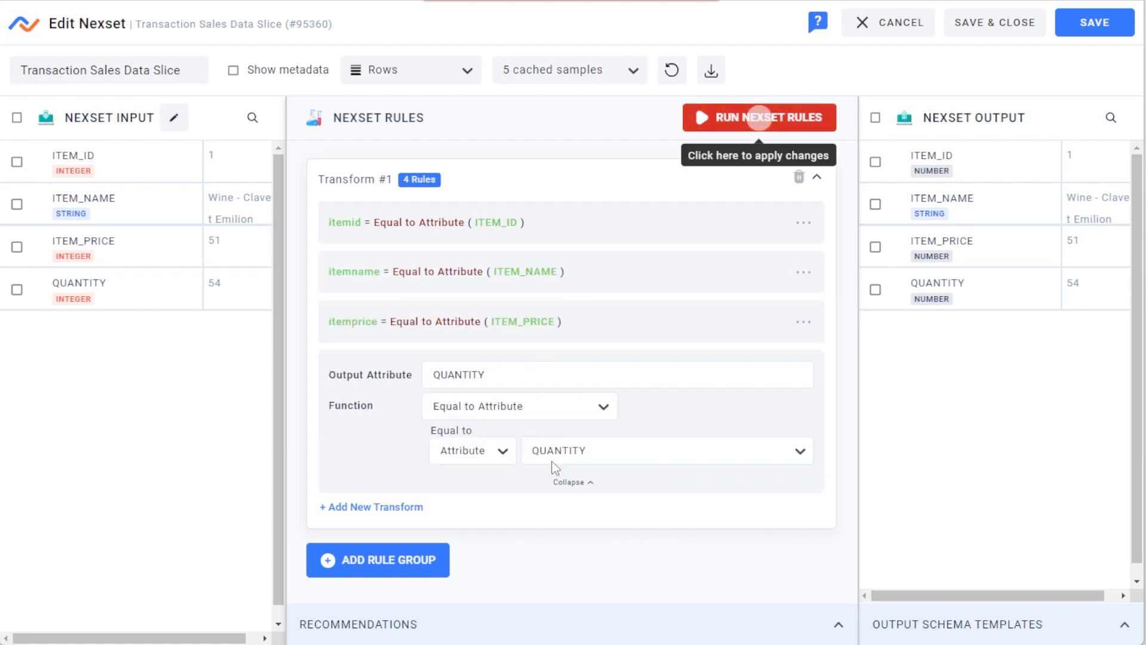
pyautogui.doubleClick(515, 383)
pyautogui.write('quantity')
pyautogui.click(759, 118)
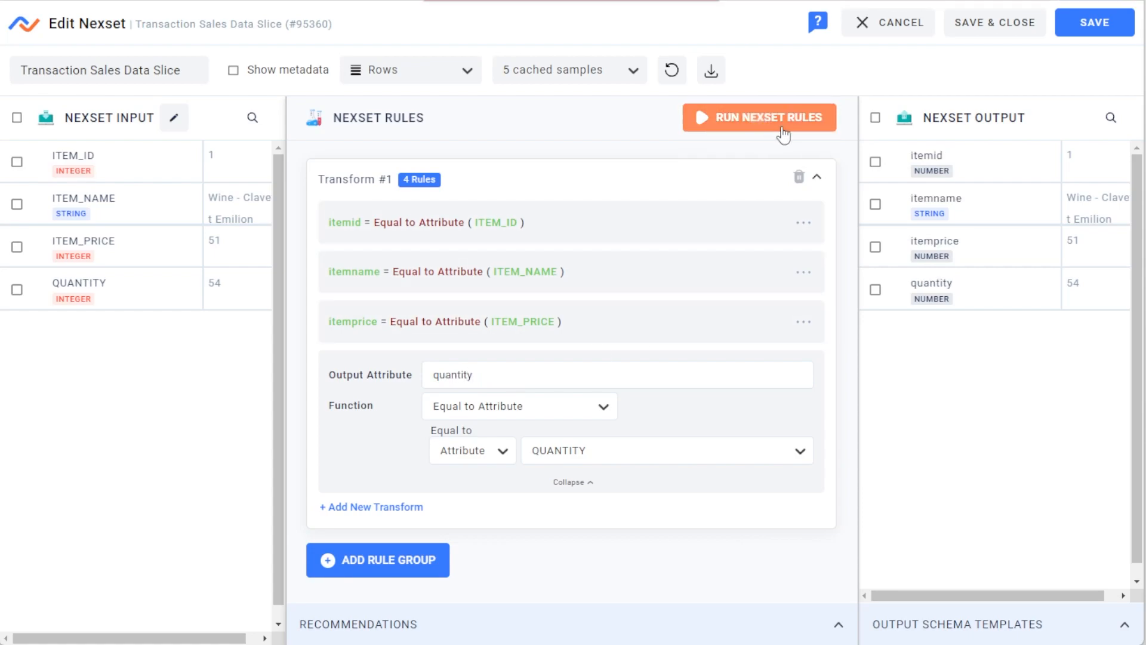
pyautogui.click(996, 25)
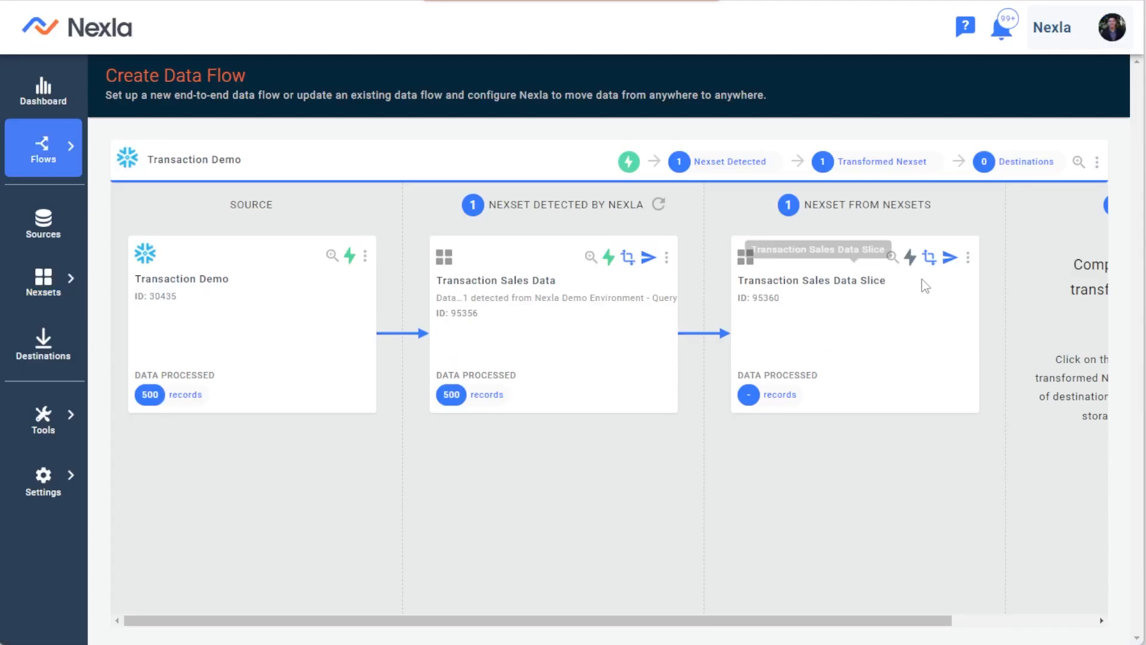
# - Examine the renamed attributes in the schema and samples of the Transaction Sales Data Slice Nexset
pyautogui.click(891, 256)
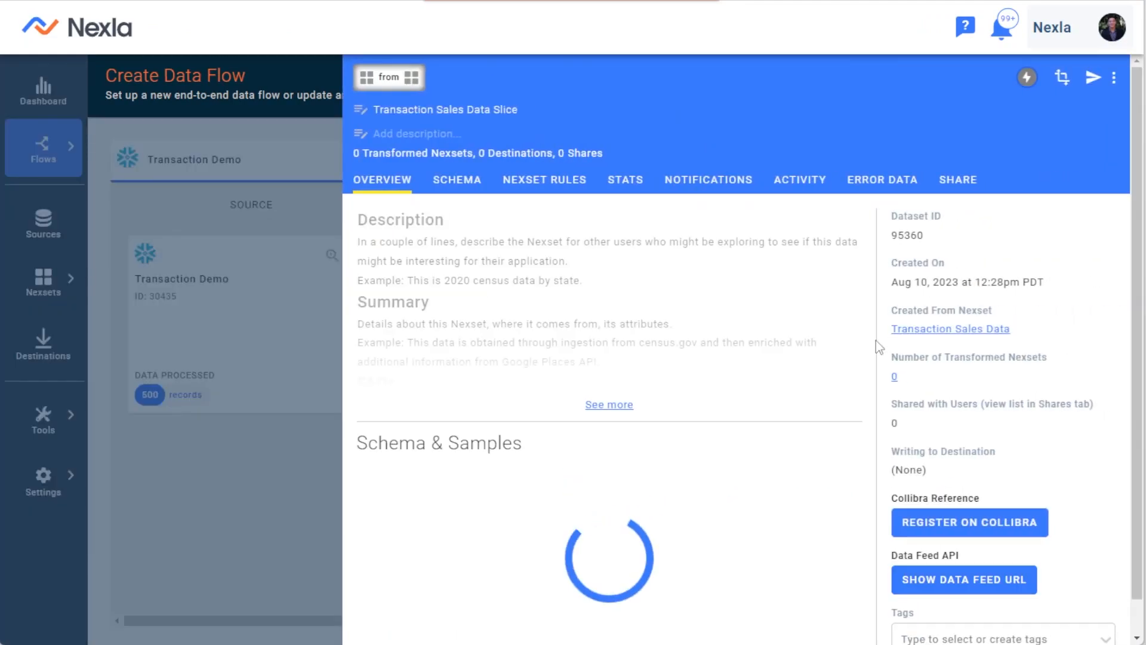
pyautogui.scroll(-1, 875, 420)
pyautogui.moveTo(353, 491); pyautogui.dragTo(353, 578)
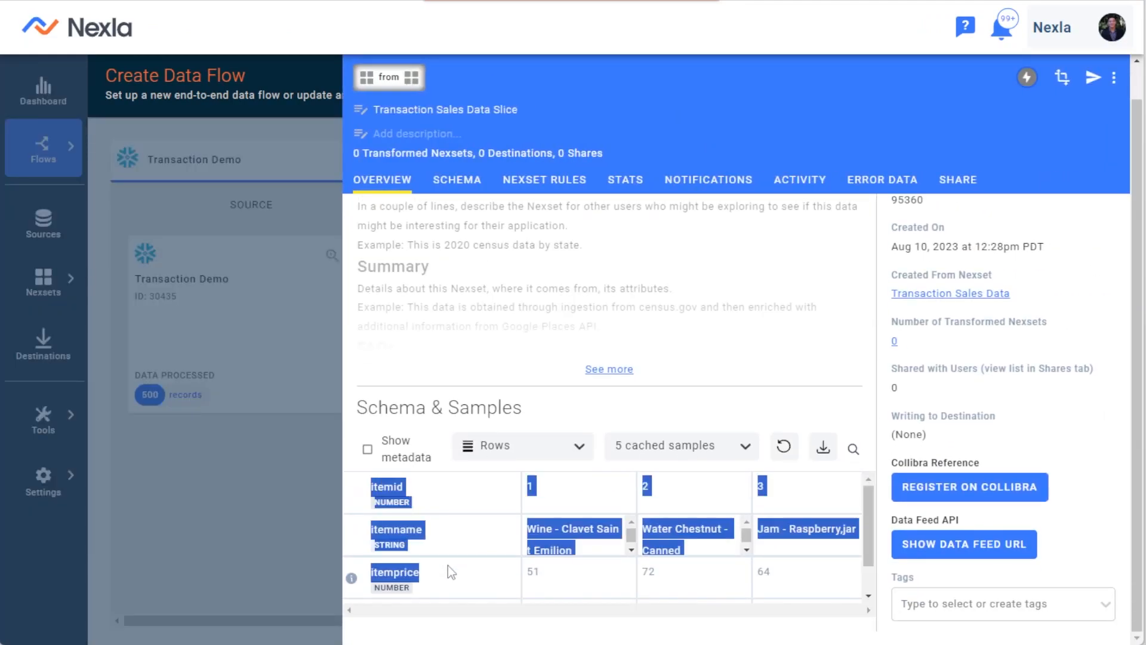
# - Show the Data Feed API request of the Transaction Sales Data Slice Nexset and select its text
pyautogui.click(992, 543)
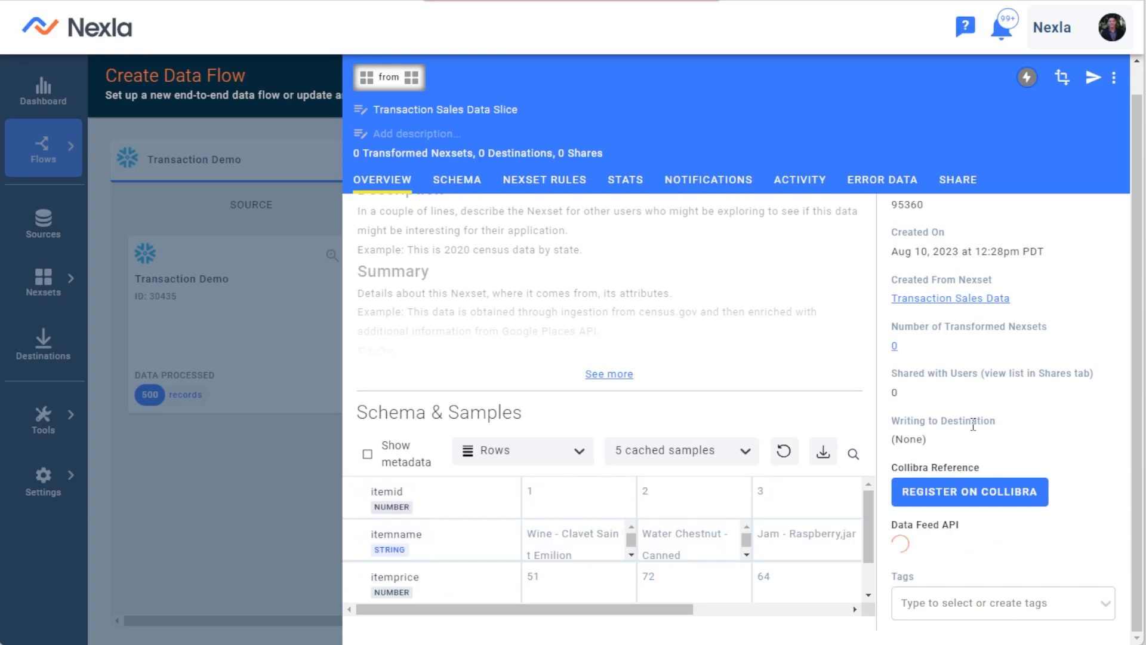
pyautogui.scroll(-2, 980, 465)
pyautogui.moveTo(1033, 484); pyautogui.dragTo(900, 425)
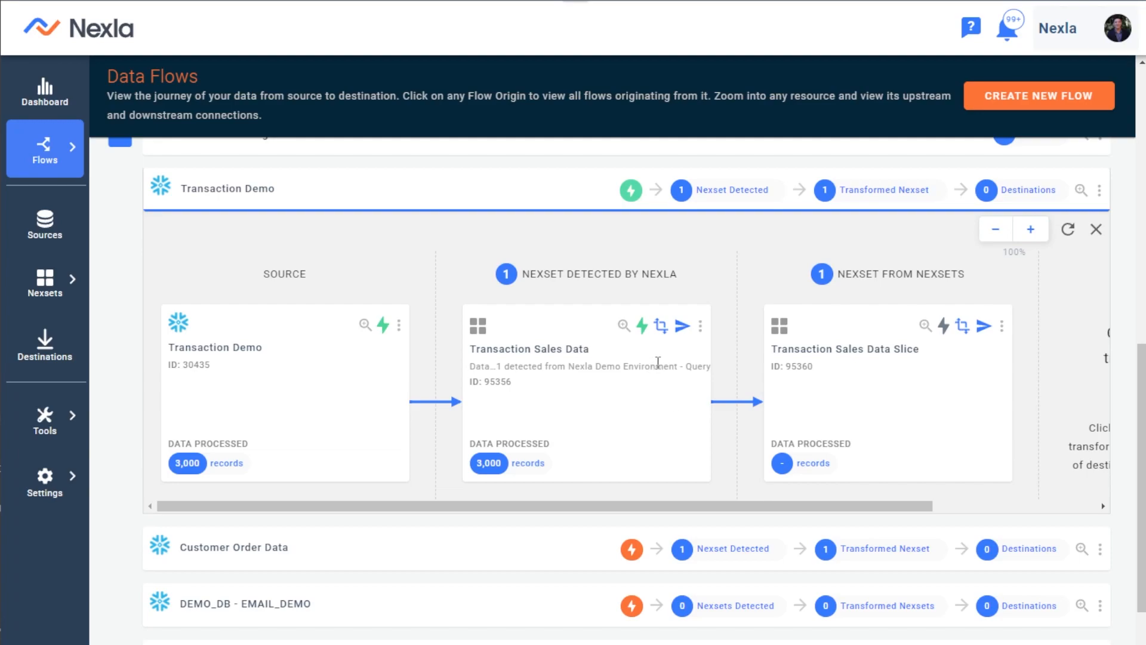
# - View the actions available for the Transaction Demo flow without applying any
pyautogui.middleClick(629, 391)
pyautogui.middleClick(628, 404)
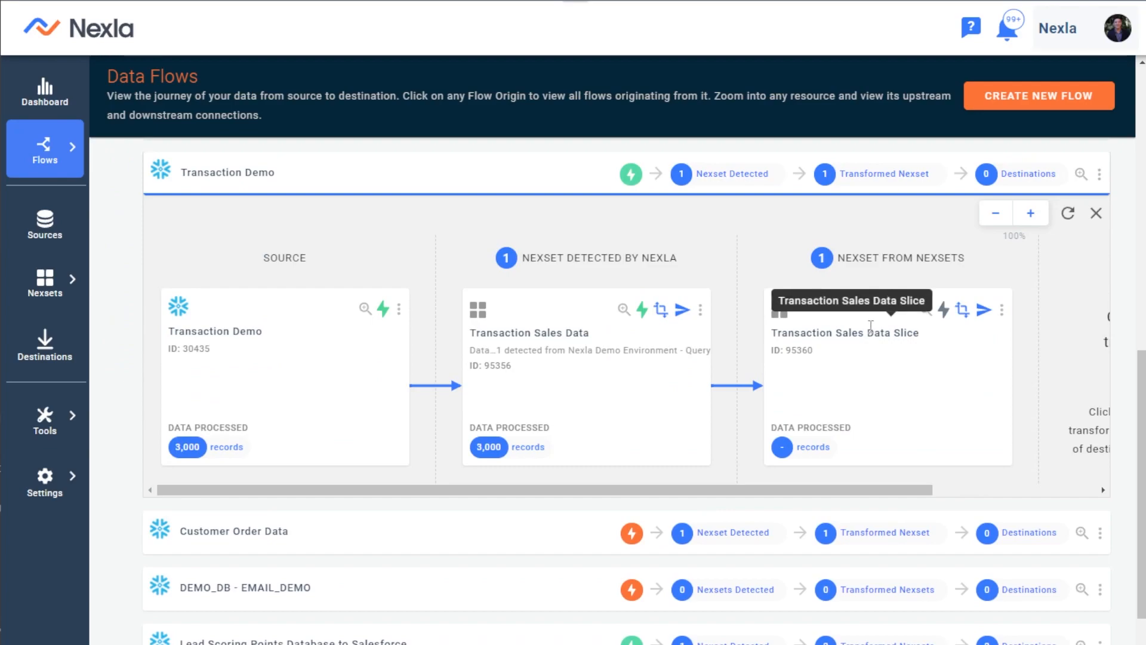
pyautogui.click(1099, 175)
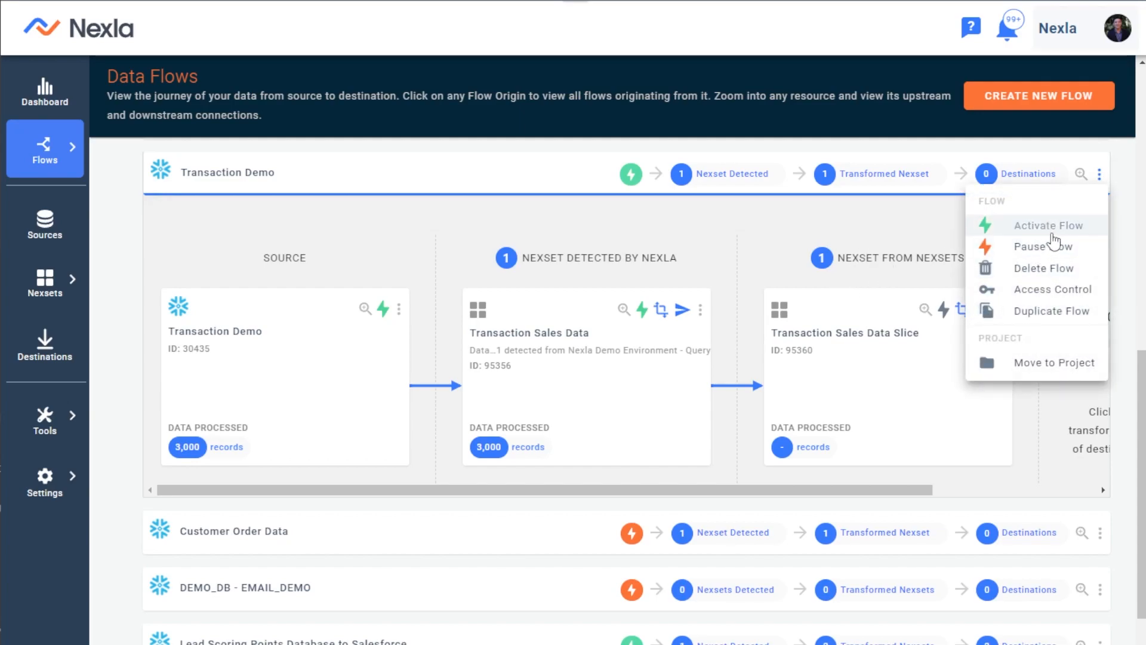
pyautogui.click(909, 267)
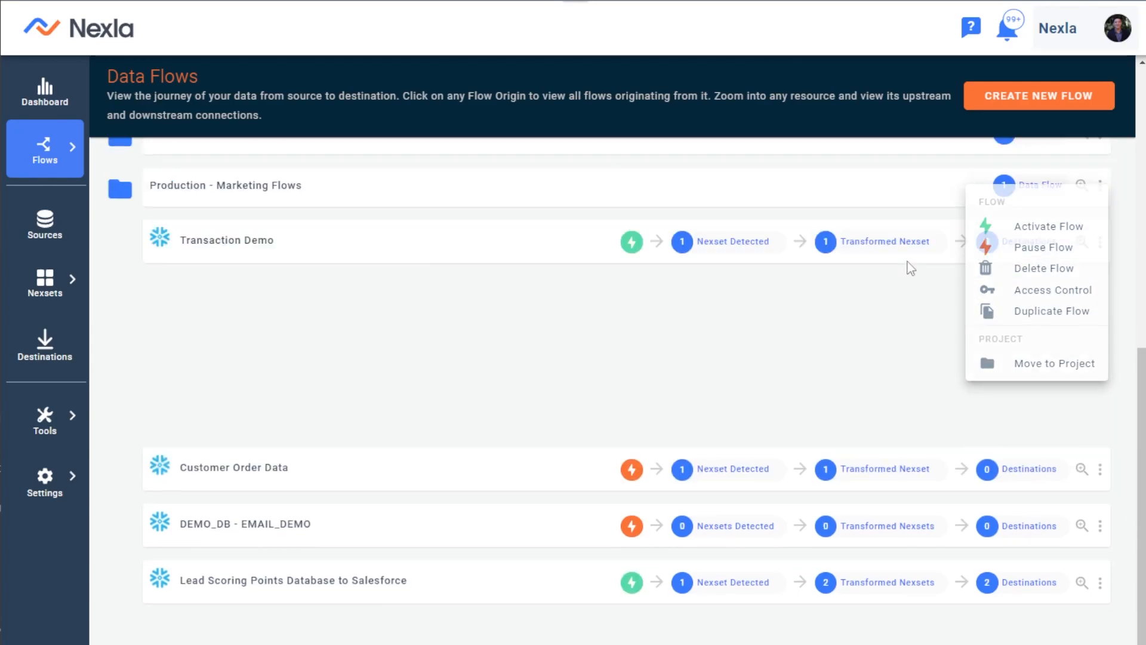
pyautogui.click(873, 400)
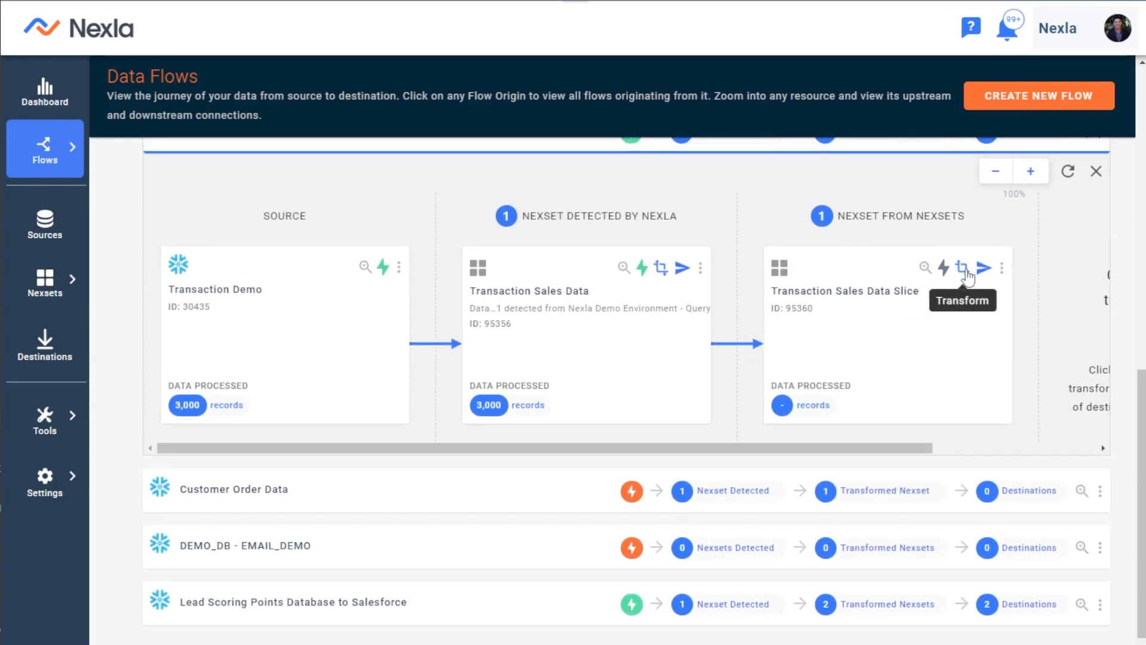
# - Start a new Nexset from Transaction Sales Data Slice that moves itemid, itemname, itemprice and quantity without modifying them
pyautogui.click(968, 274)
pyautogui.click(968, 271)
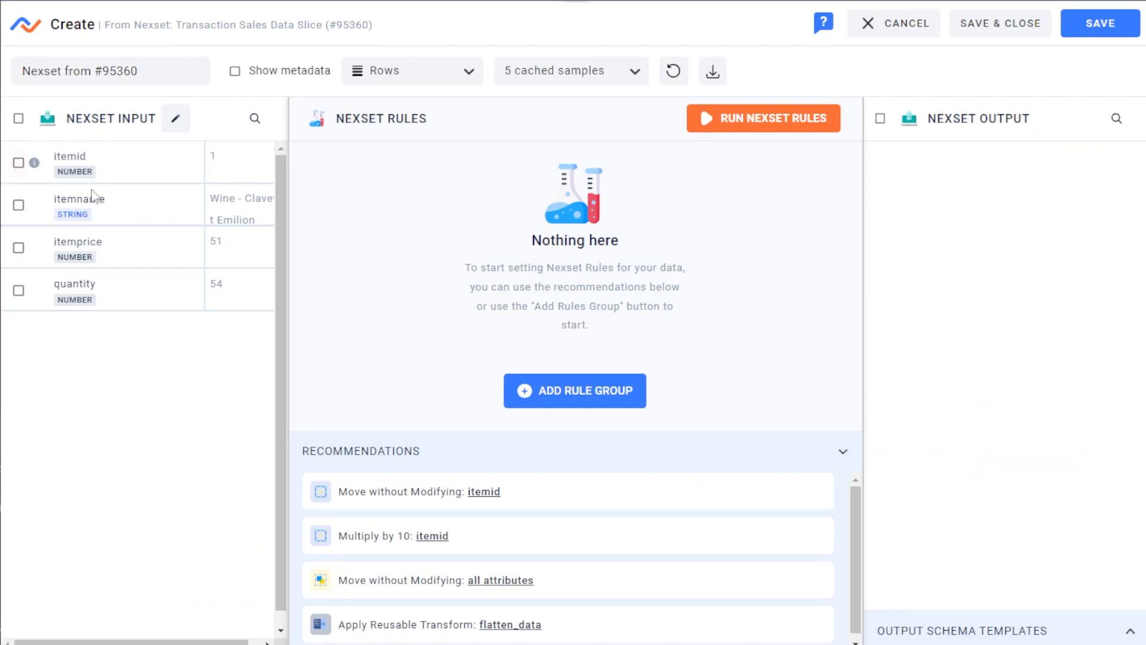
pyautogui.click(19, 162)
pyautogui.click(18, 205)
pyautogui.click(19, 247)
pyautogui.click(19, 290)
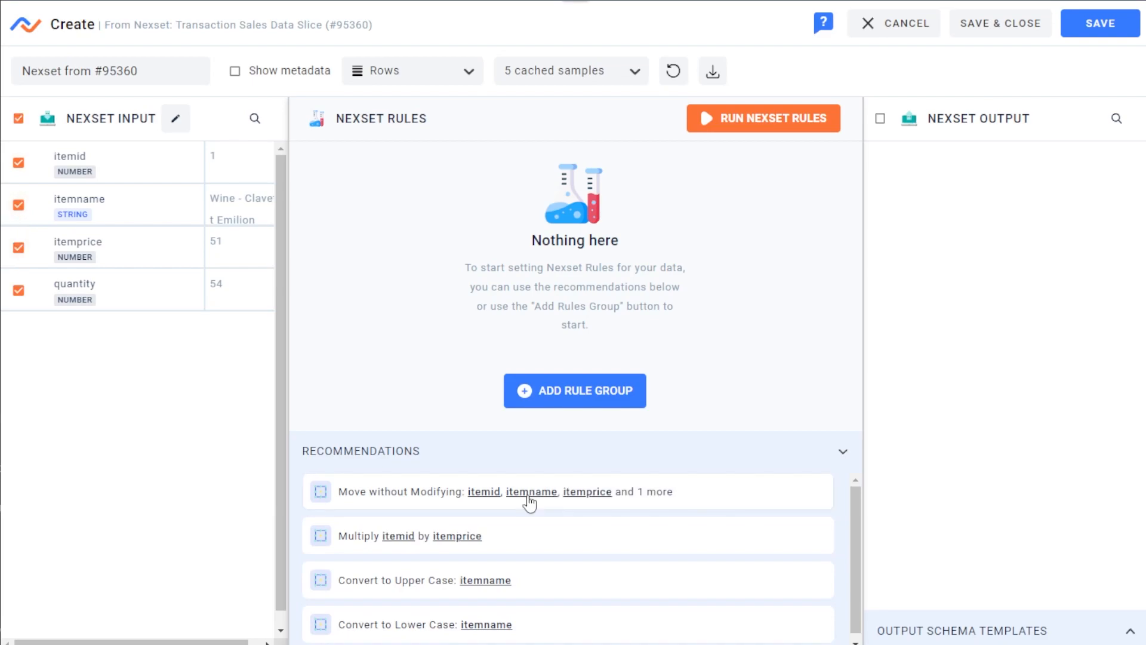
pyautogui.click(527, 502)
# - Rename the itemid rule's output attribute as ITEMID
pyautogui.click(474, 230)
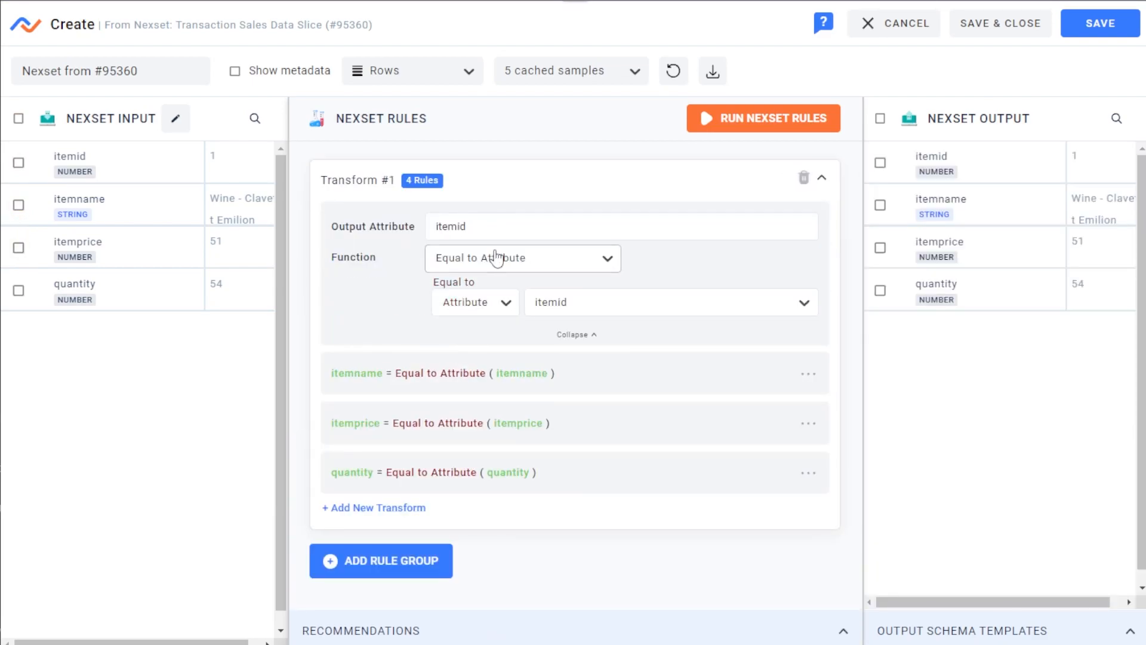
pyautogui.moveTo(507, 233); pyautogui.dragTo(426, 235)
pyautogui.write('ITEMID')
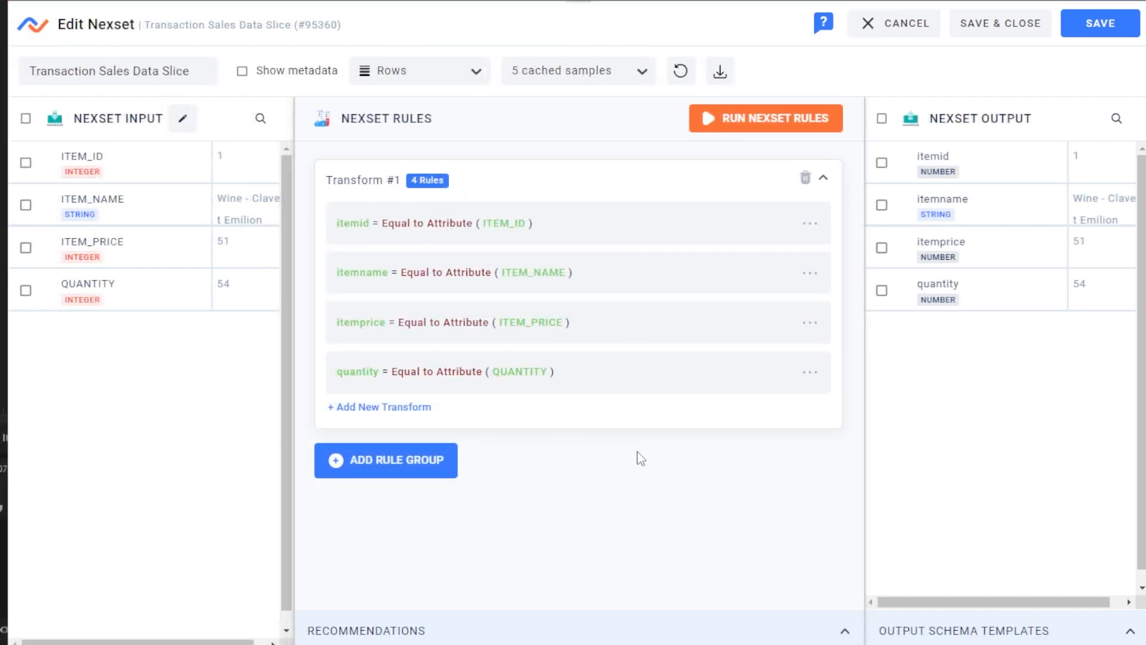
# - Expand the itemid rule in Transform #1 and review its available functions, keeping Equal to Attribute
pyautogui.click(573, 230)
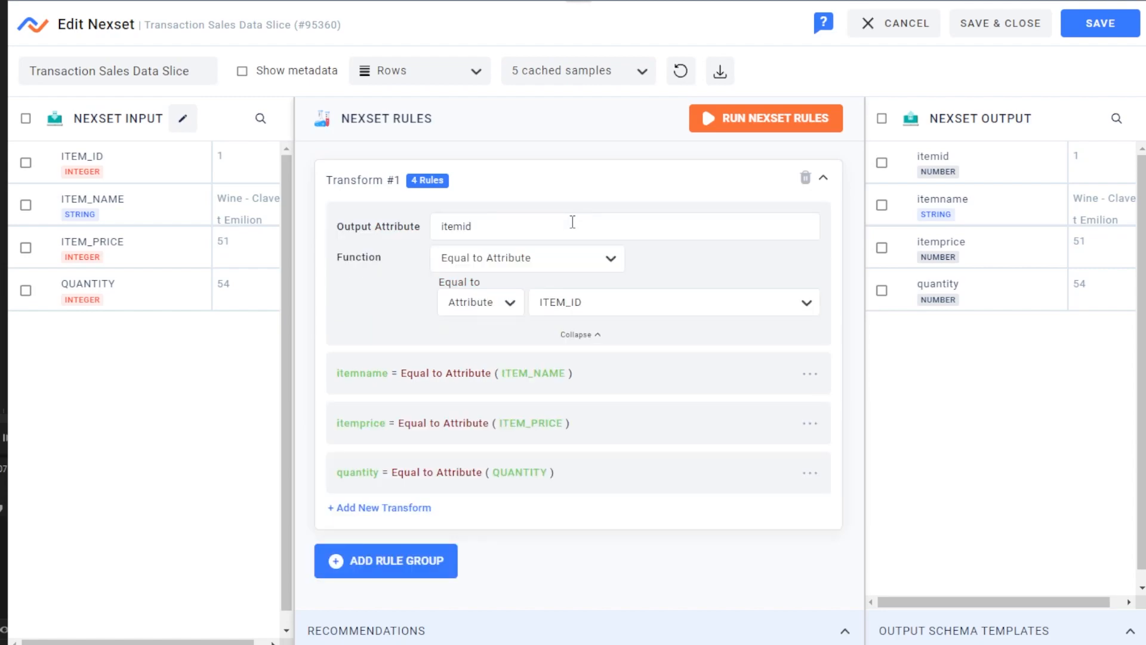
pyautogui.click(520, 269)
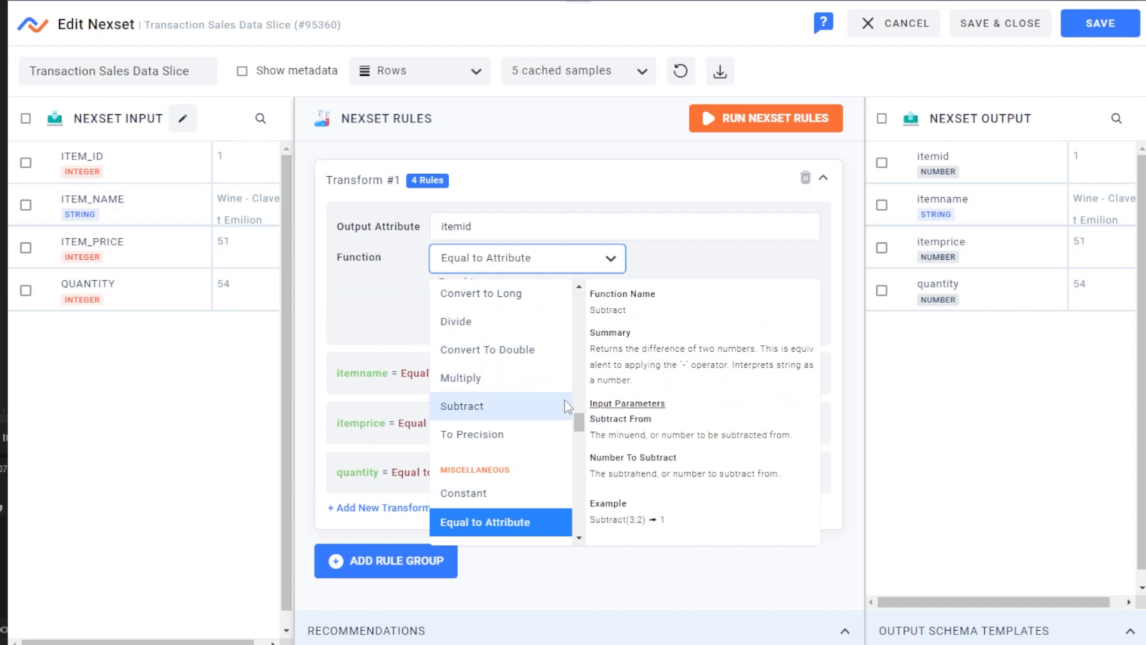
pyautogui.moveTo(581, 424); pyautogui.dragTo(564, 499)
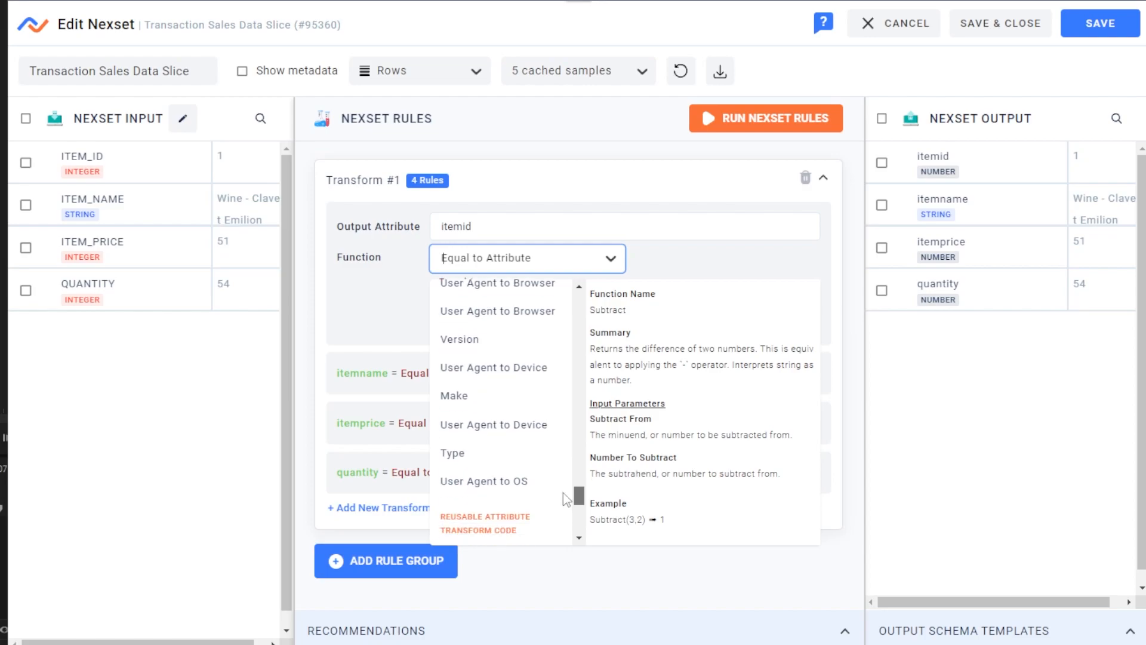
pyautogui.click(570, 270)
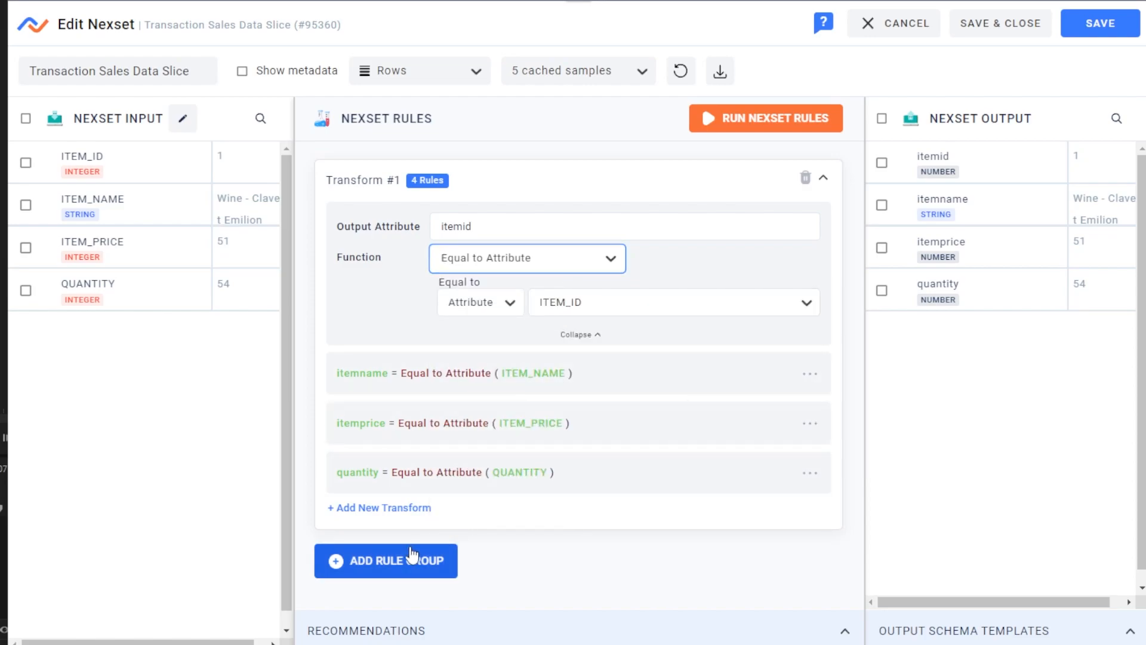
# - Add a new blank transform rule to Transform #1 and view the available rule group types without adding one
pyautogui.click(381, 512)
pyautogui.scroll(-1, 423, 517)
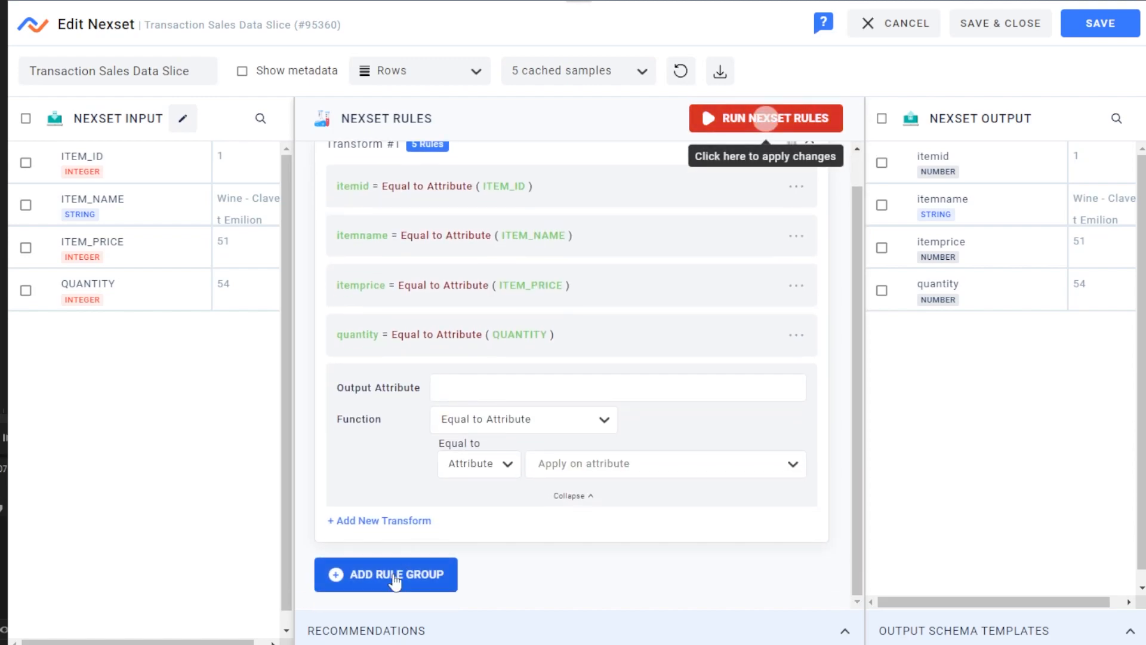
pyautogui.click(397, 574)
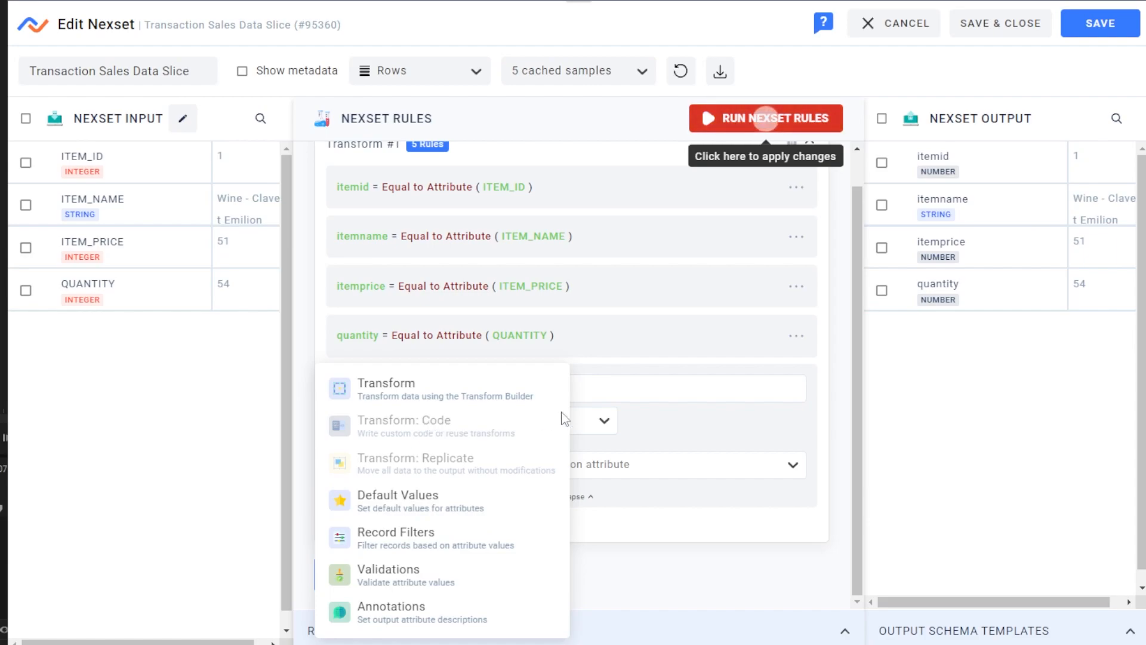
pyautogui.click(621, 421)
# - Browse the functions for the new blank rule, including the reusable attribute transforms, keeping Equal to Attribute
pyautogui.click(604, 420)
pyautogui.scroll(-5, 523, 477)
pyautogui.scroll(-10, 523, 493)
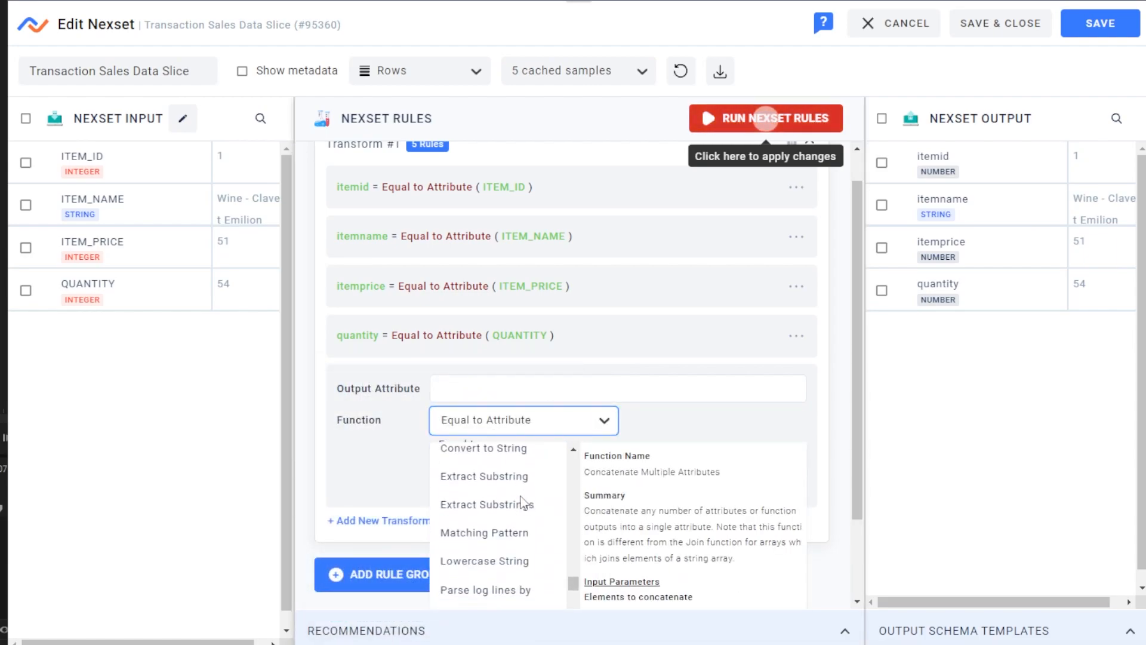
pyautogui.scroll(-10, 518, 499)
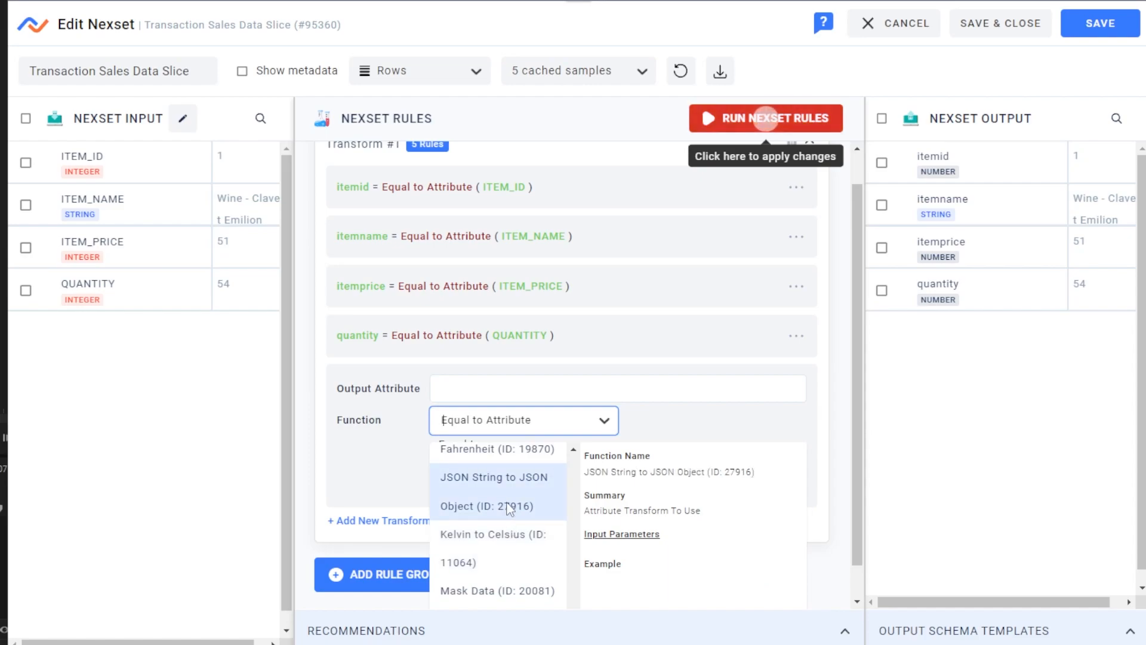
pyautogui.scroll(-3, 505, 512)
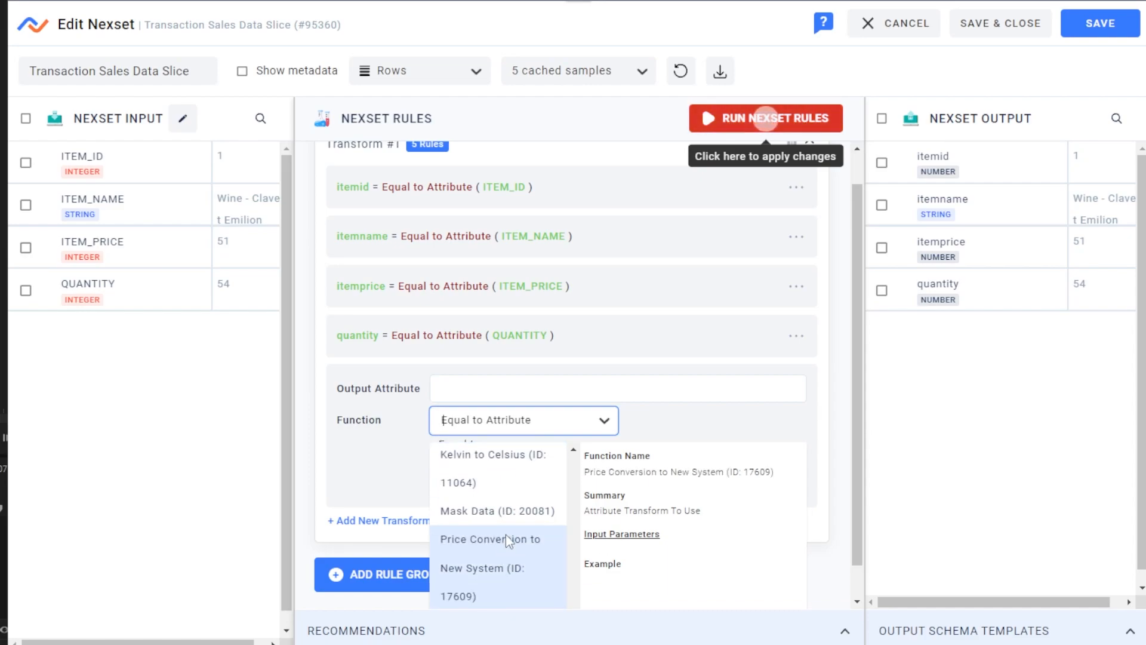
pyautogui.click(576, 426)
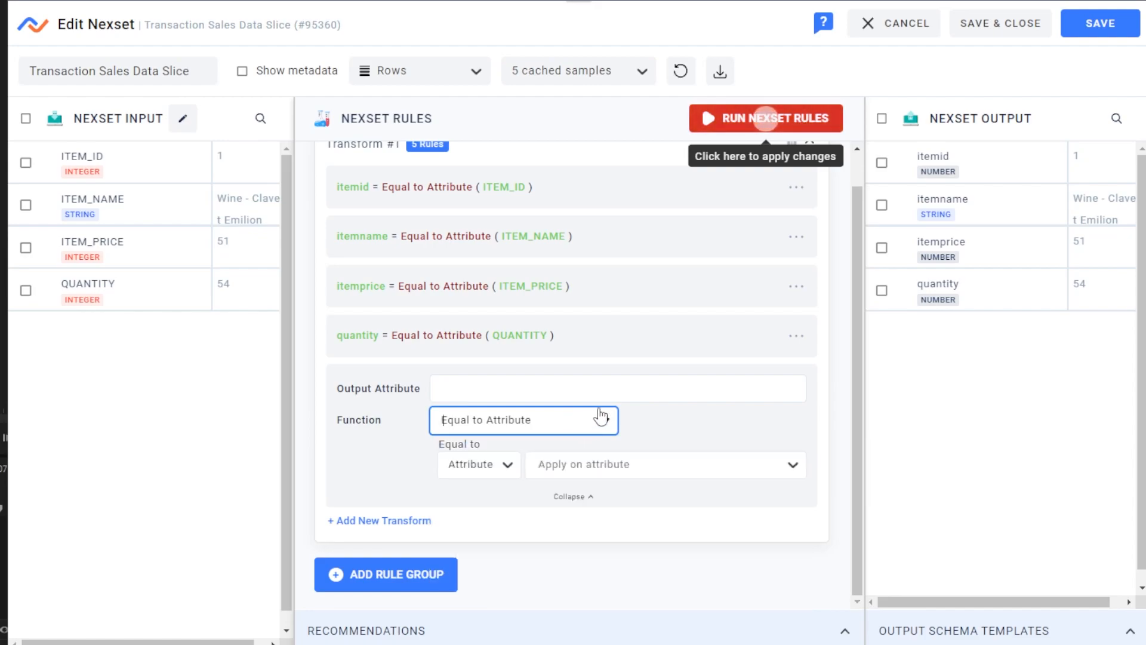
pyautogui.scroll(1, 575, 288)
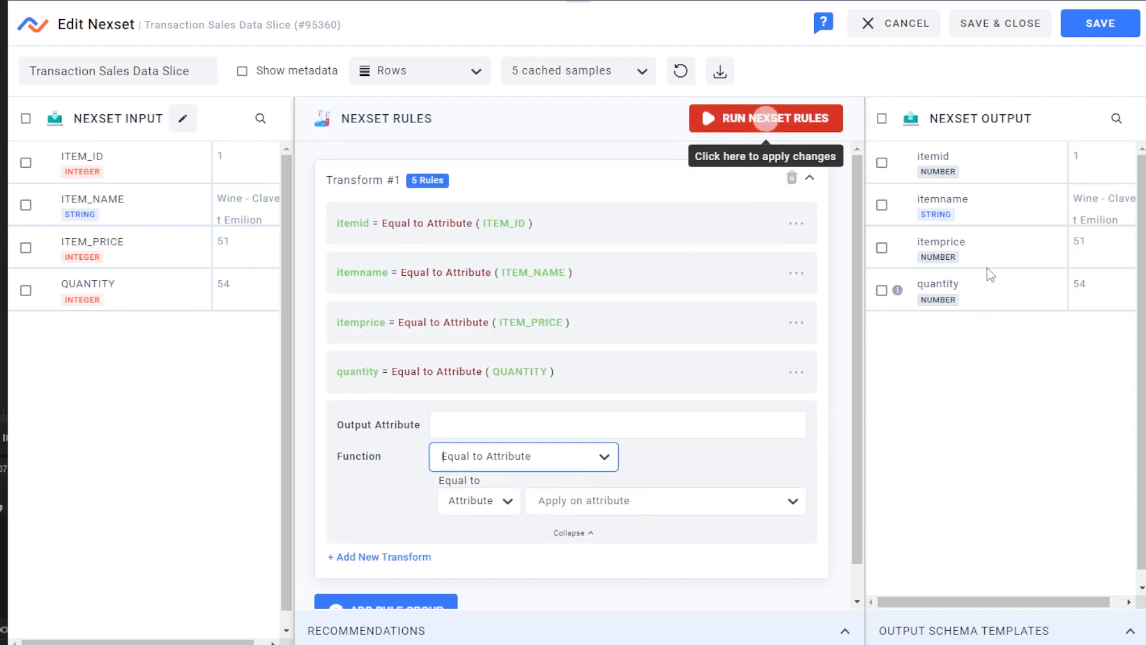